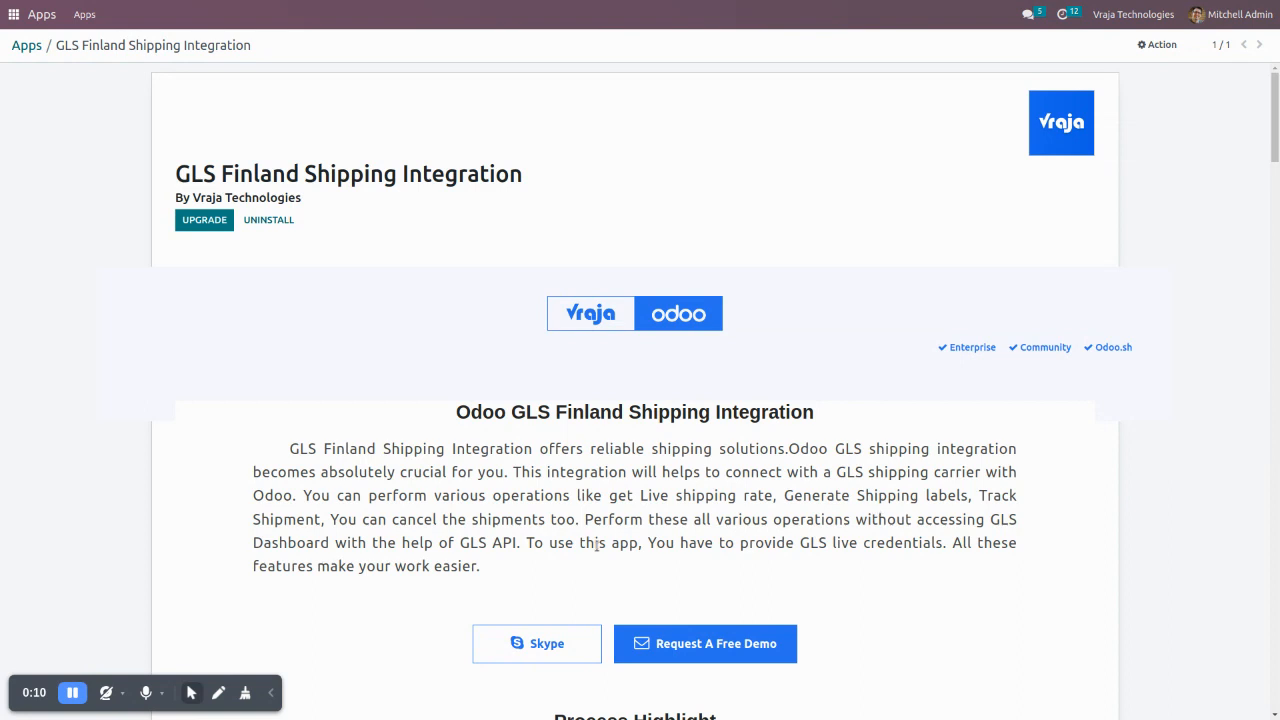
# - Switch to the gls_finland_shipping document in LibreOffice Writer and review the GLS Finland services and product codes
pyautogui.click(269, 695)
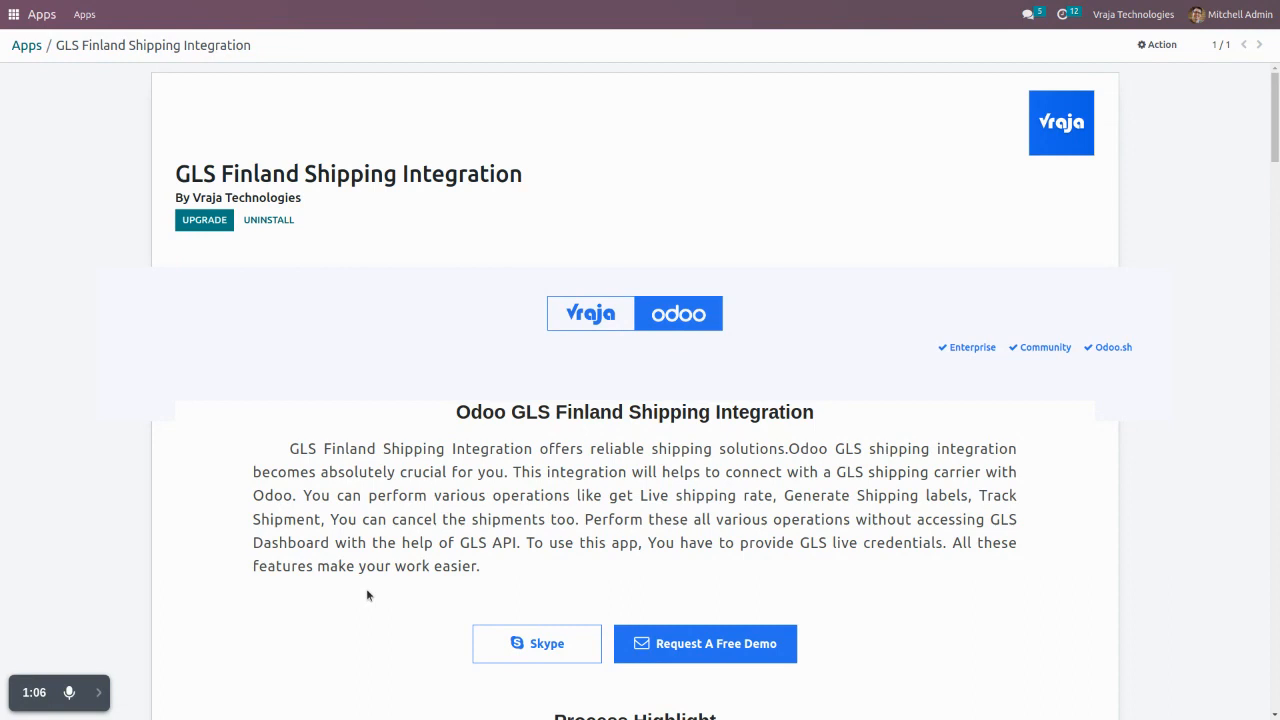
pyautogui.hotkey('alt', 'Tab')
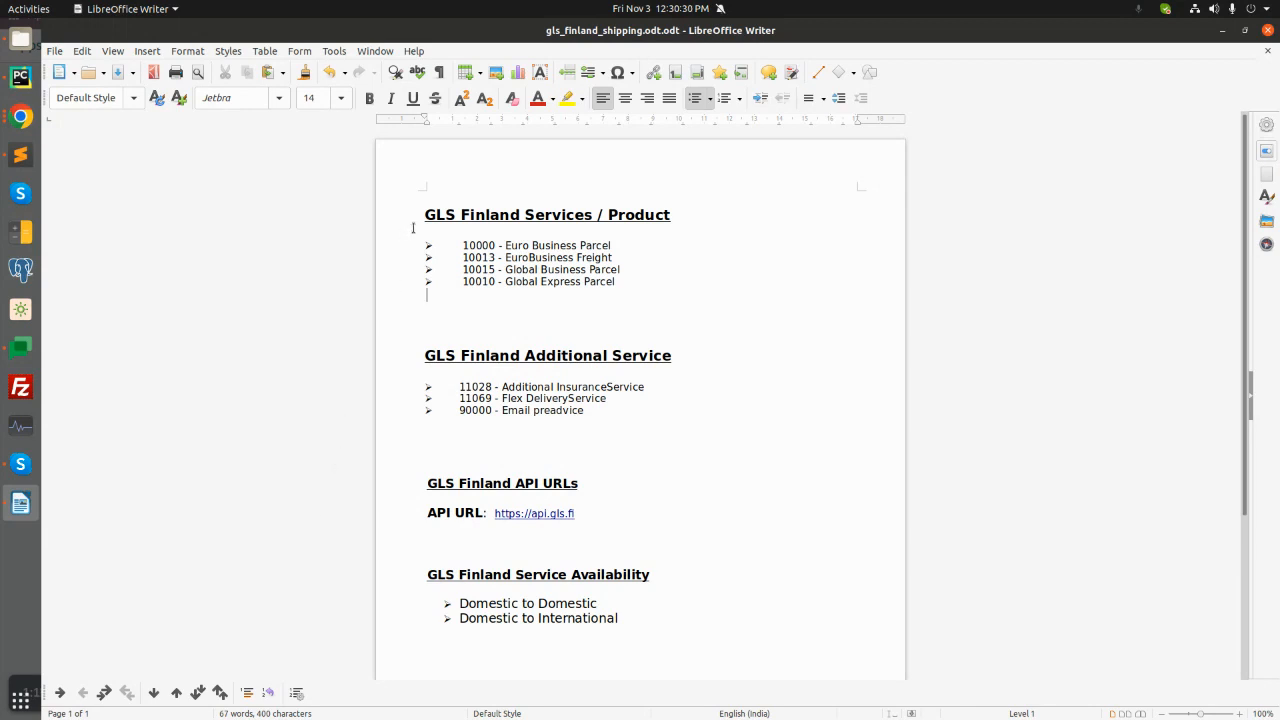
pyautogui.moveTo(459, 241); pyautogui.dragTo(651, 284)
pyautogui.click(652, 284)
pyautogui.moveTo(505, 244); pyautogui.dragTo(622, 245)
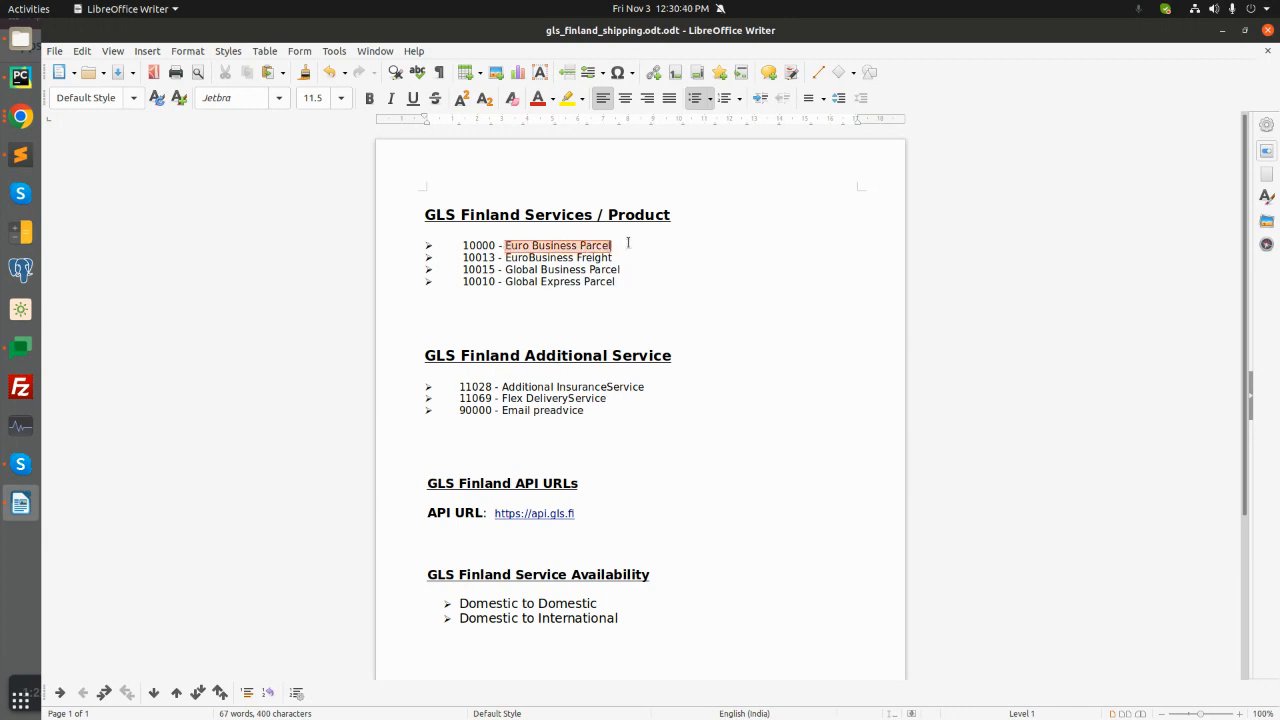
pyautogui.click(628, 250)
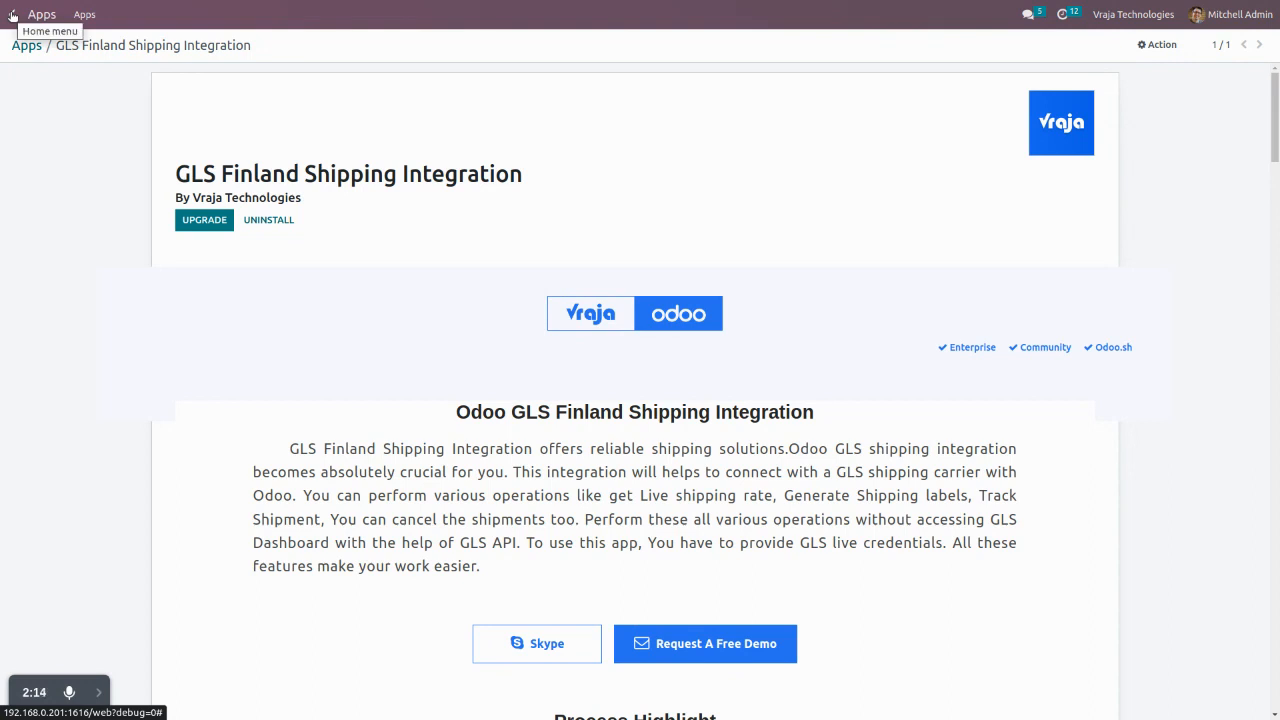
# - Open the GLS Finland configuration of the company My Company (Chicago) in the Odoo settings
pyautogui.click(13, 16)
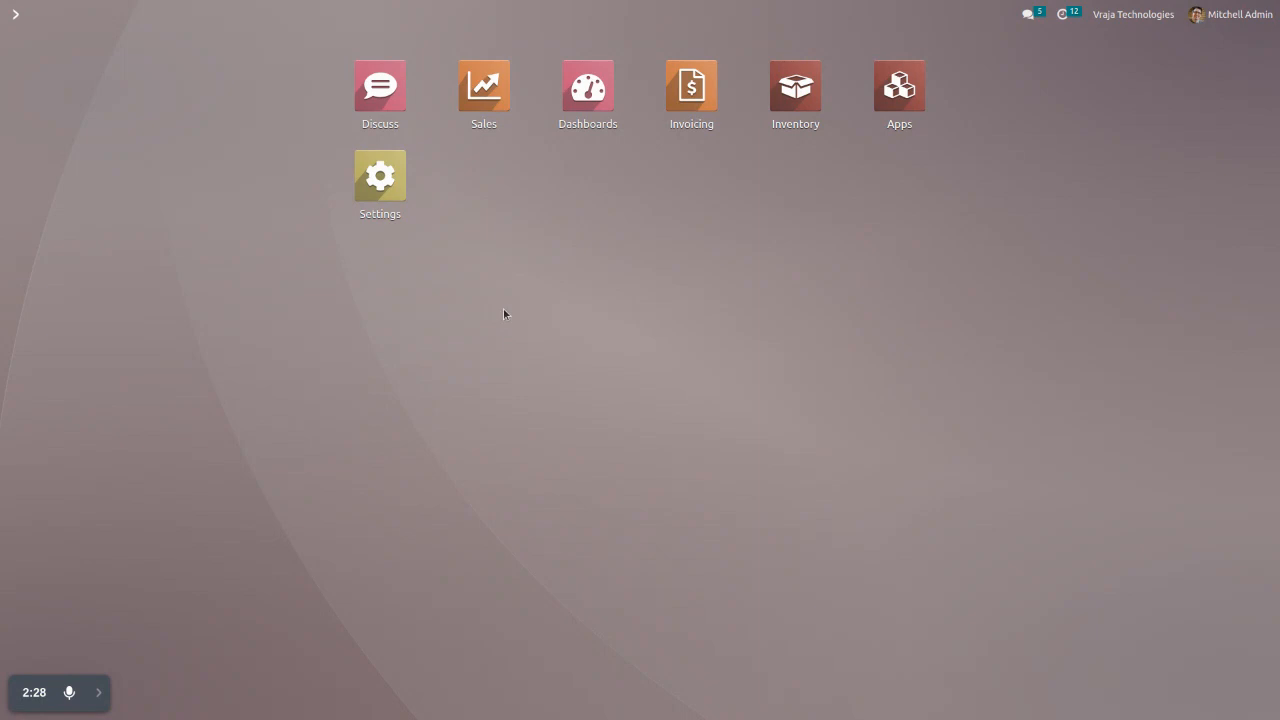
pyautogui.click(381, 181)
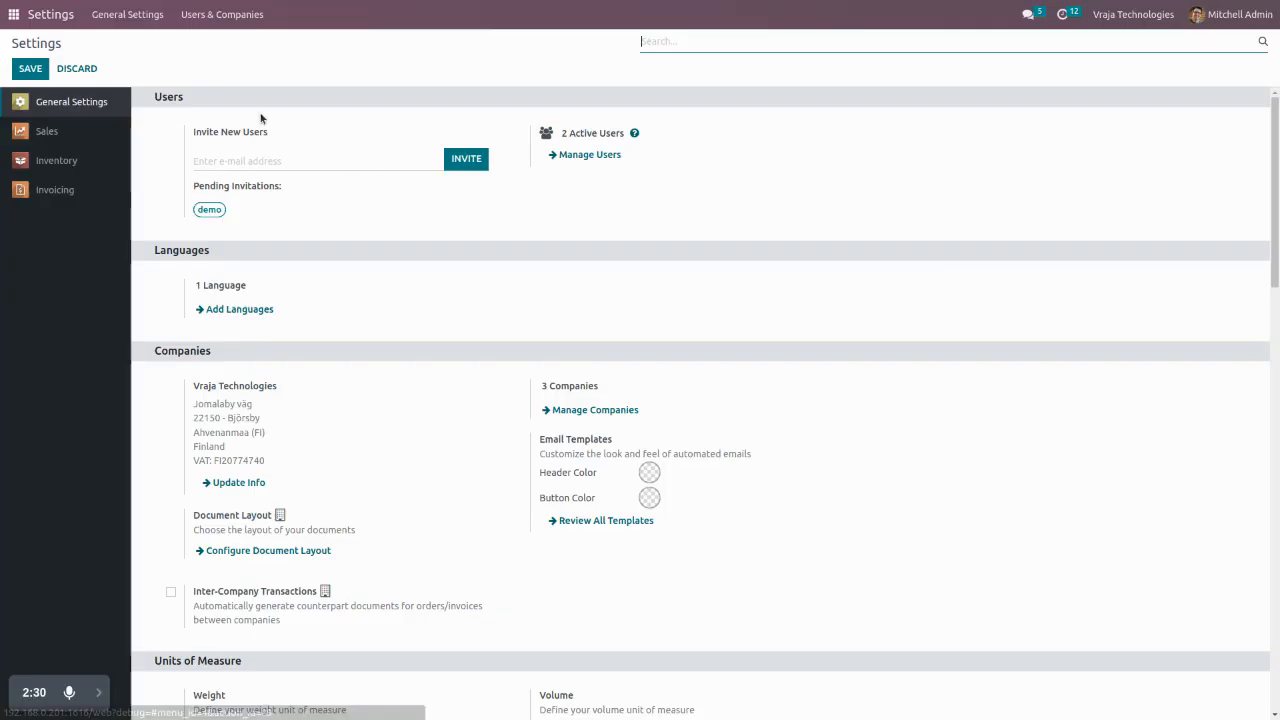
pyautogui.click(206, 13)
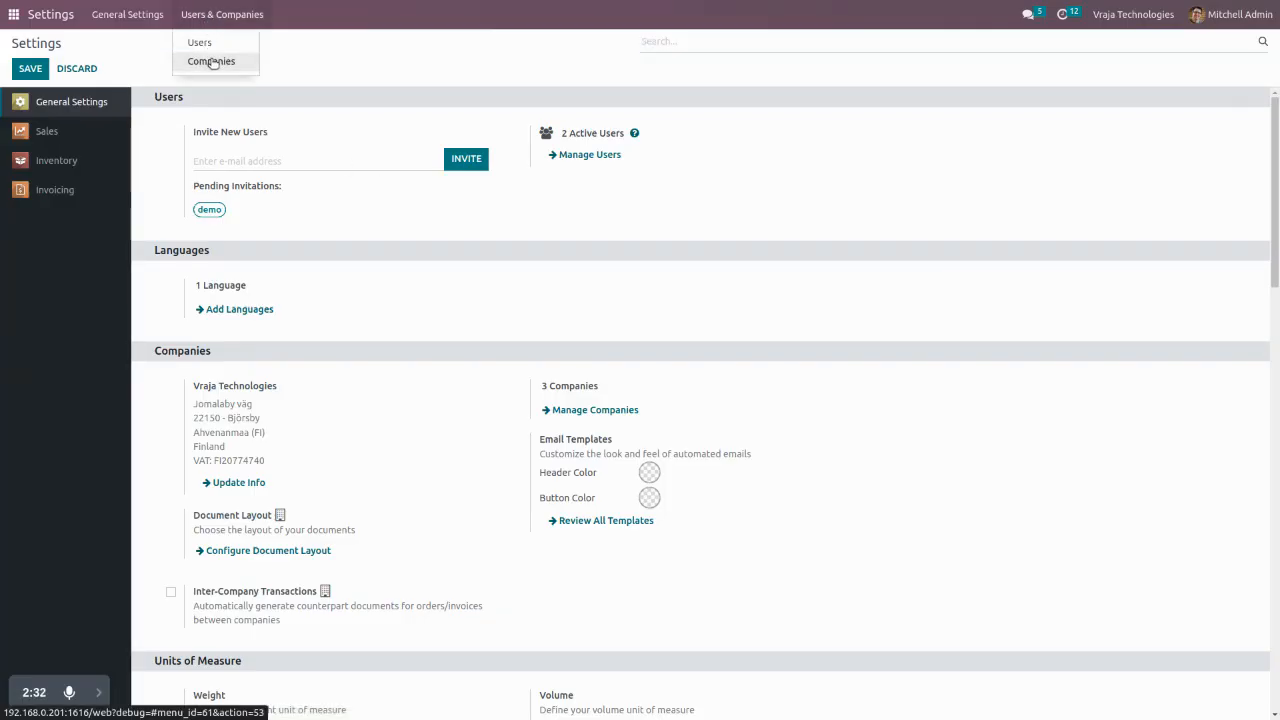
pyautogui.click(210, 59)
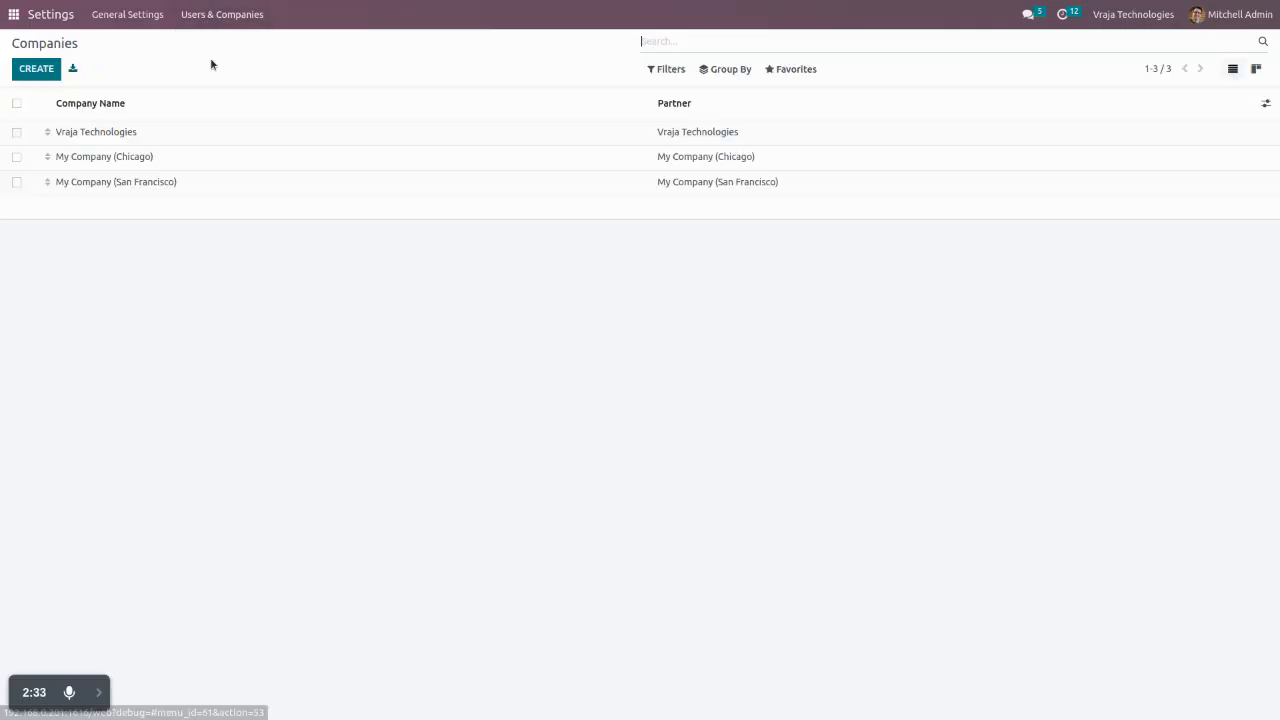
pyautogui.click(209, 158)
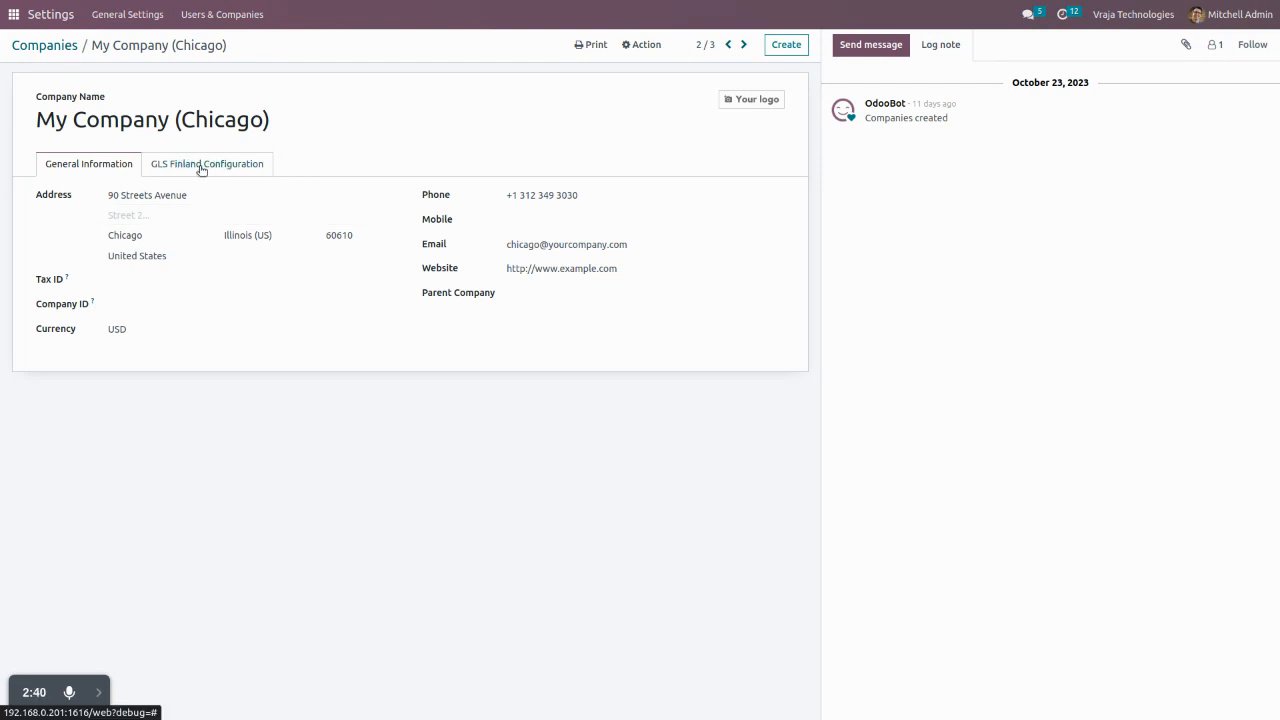
pyautogui.click(198, 167)
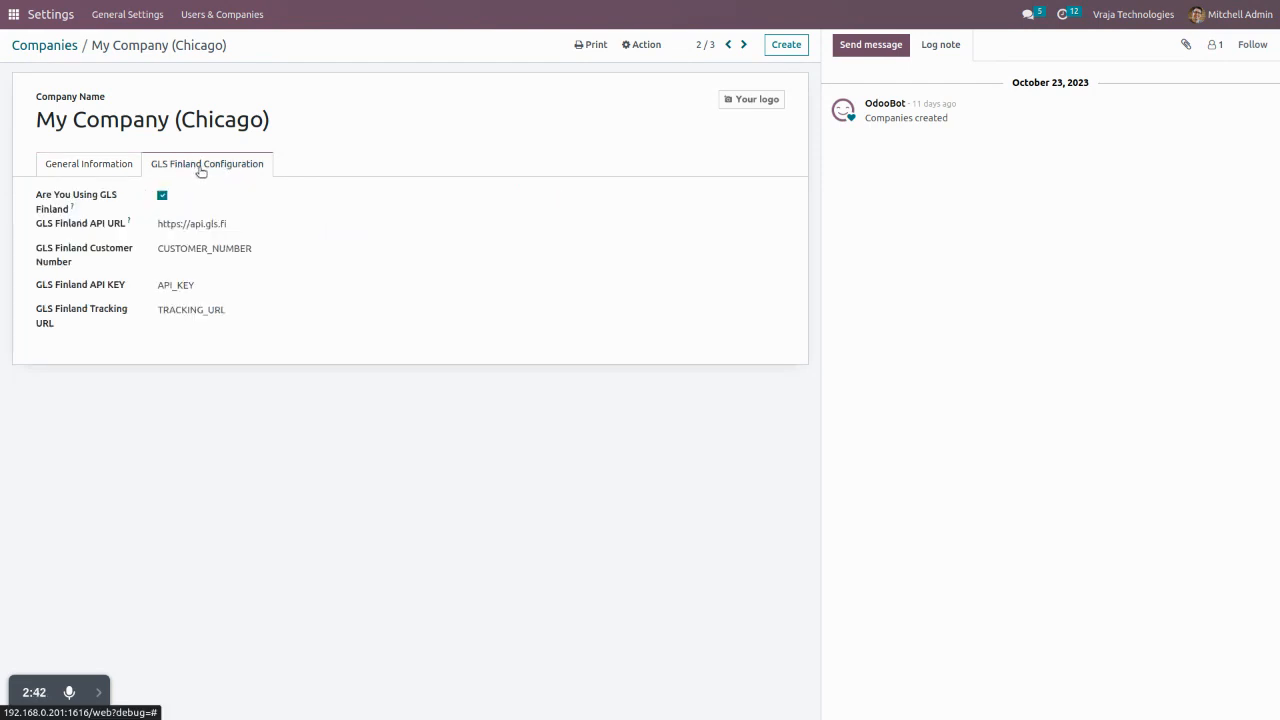
# - Review the company's GLS Finland activation option, API URL, customer number, API key and tracking URL fields
pyautogui.click(163, 197)
pyautogui.click(163, 197)
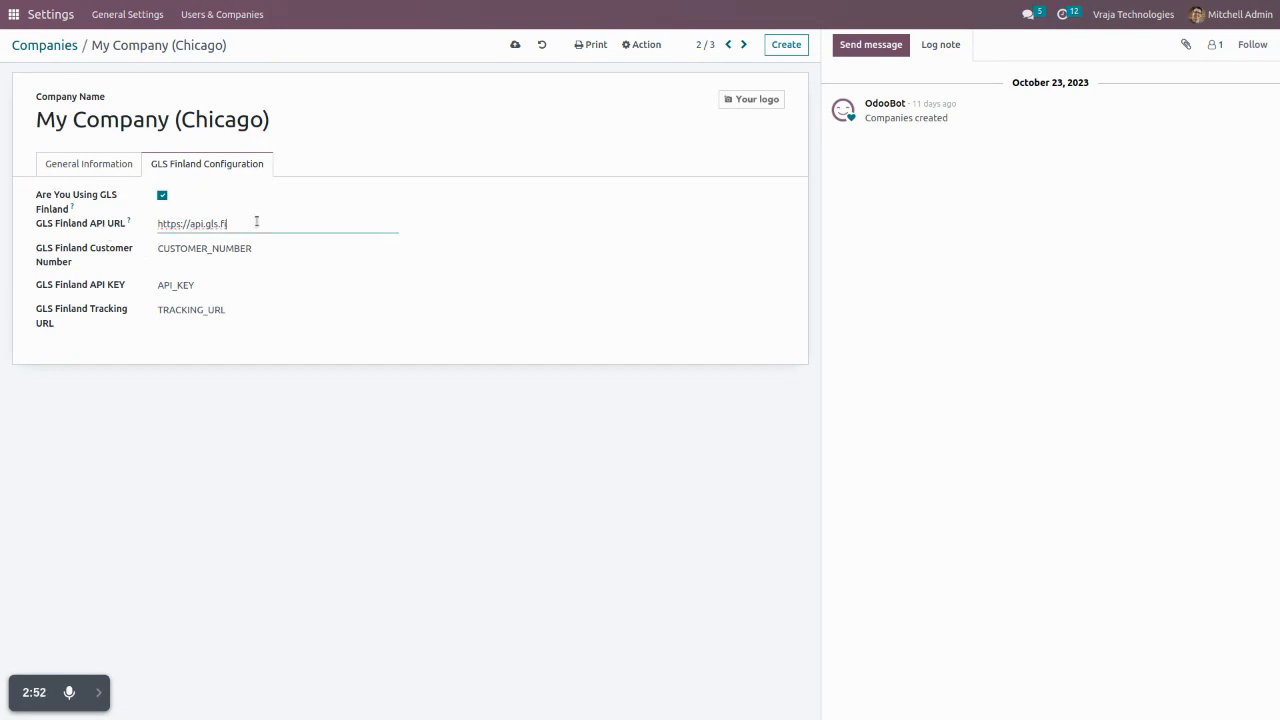
pyautogui.doubleClick(289, 249)
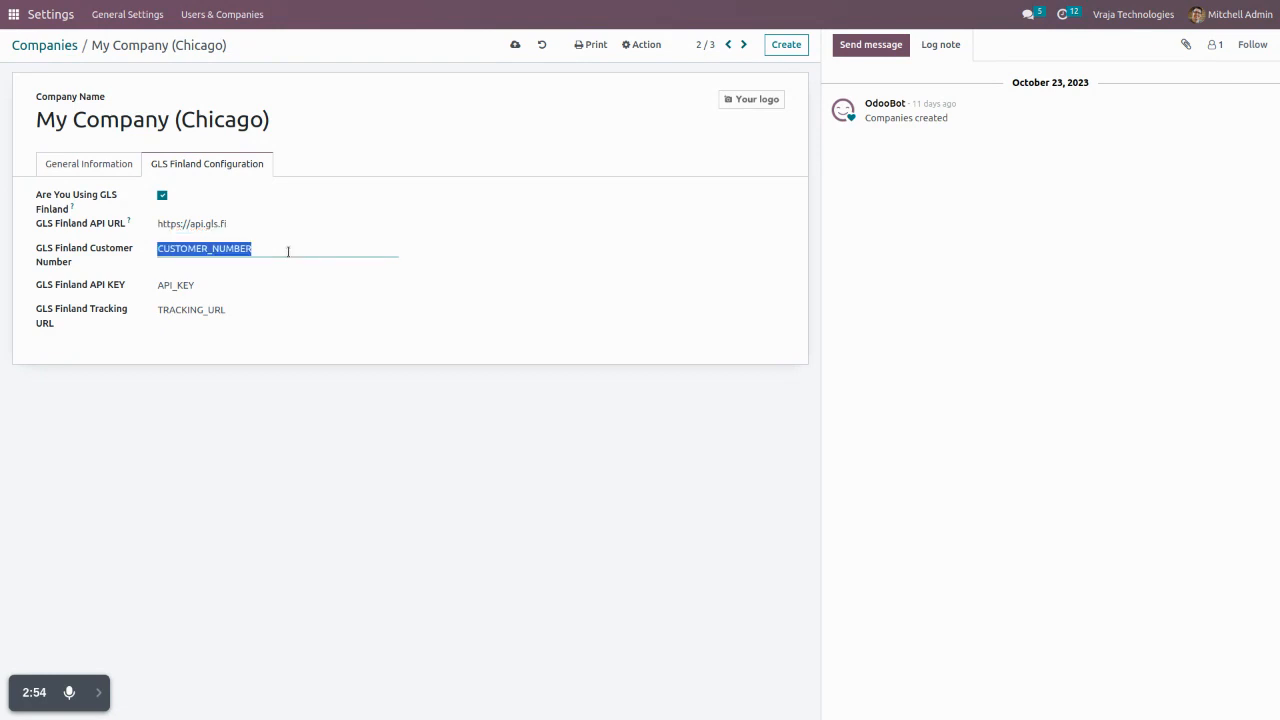
pyautogui.doubleClick(261, 285)
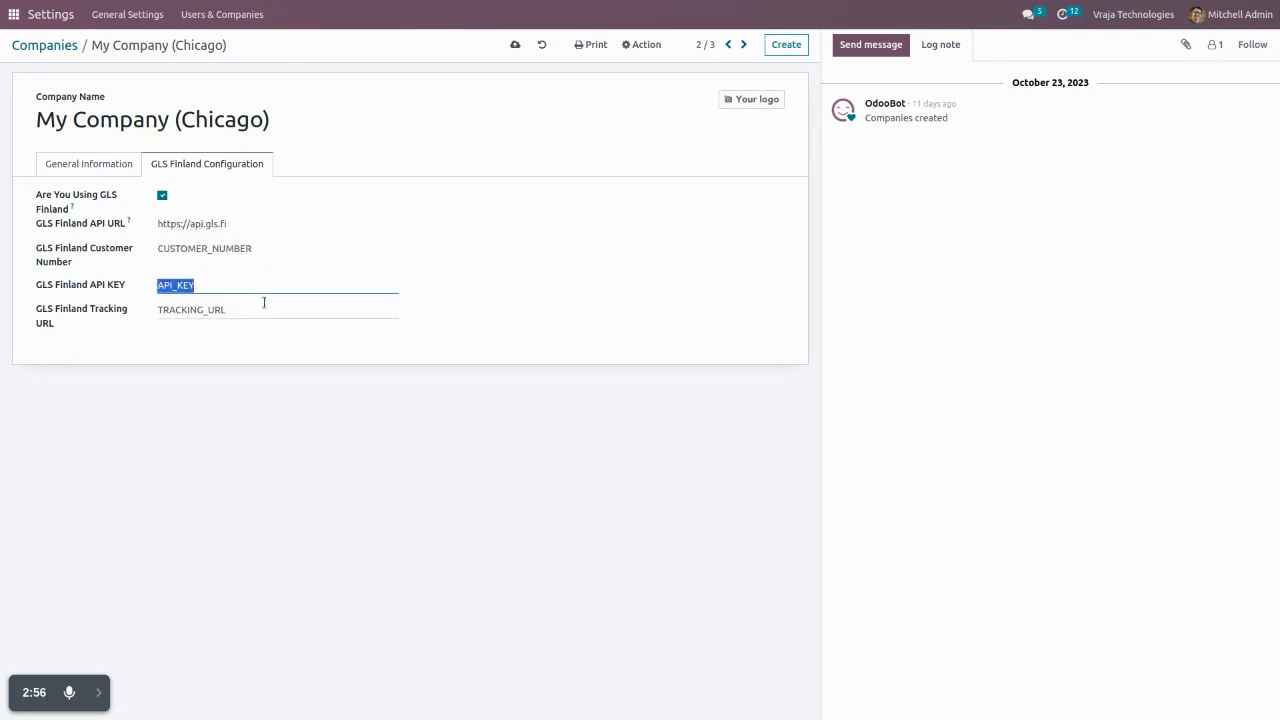
pyautogui.doubleClick(266, 311)
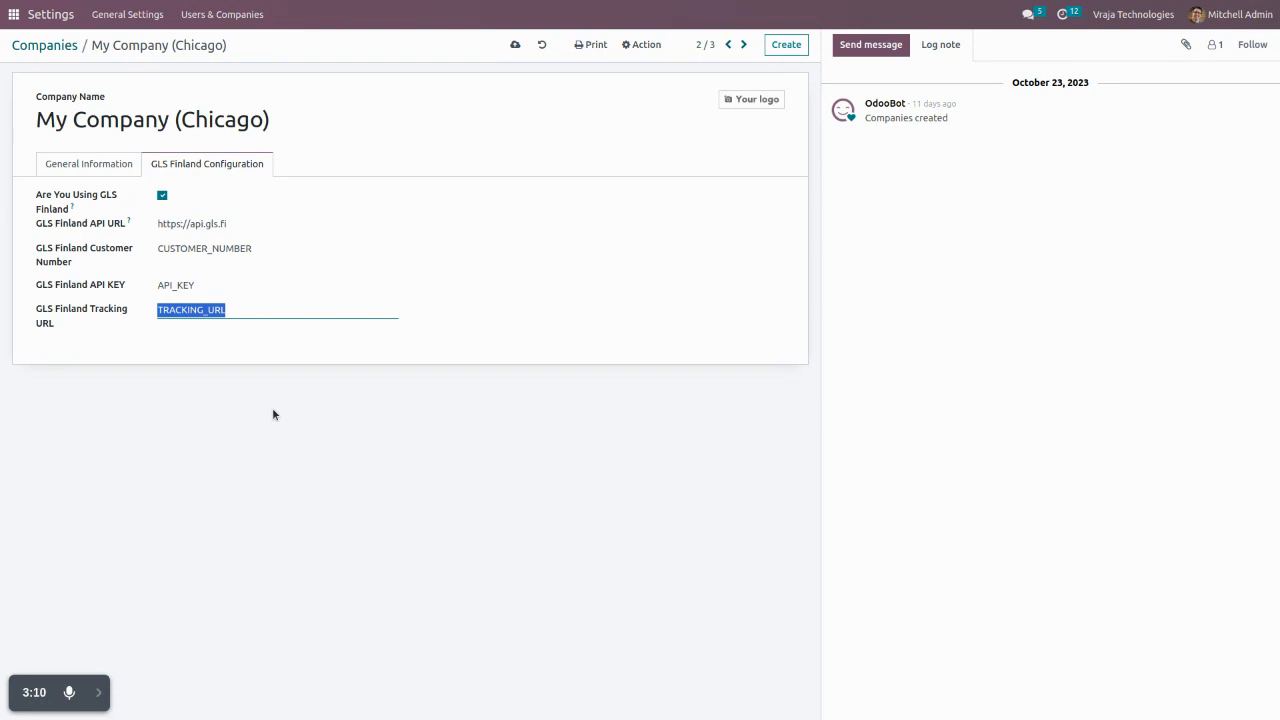
# - Open the GLS Finland Shipping Service record from the shipping methods in Sales
pyautogui.click(12, 17)
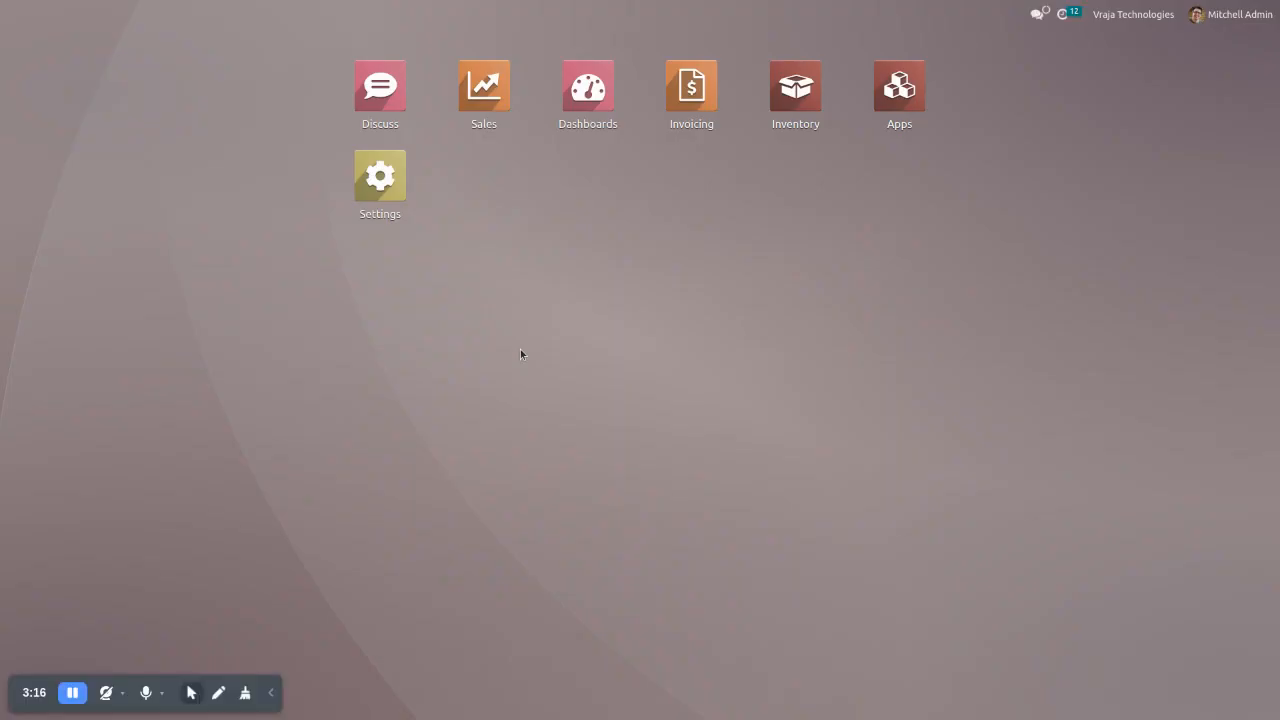
pyautogui.click(473, 88)
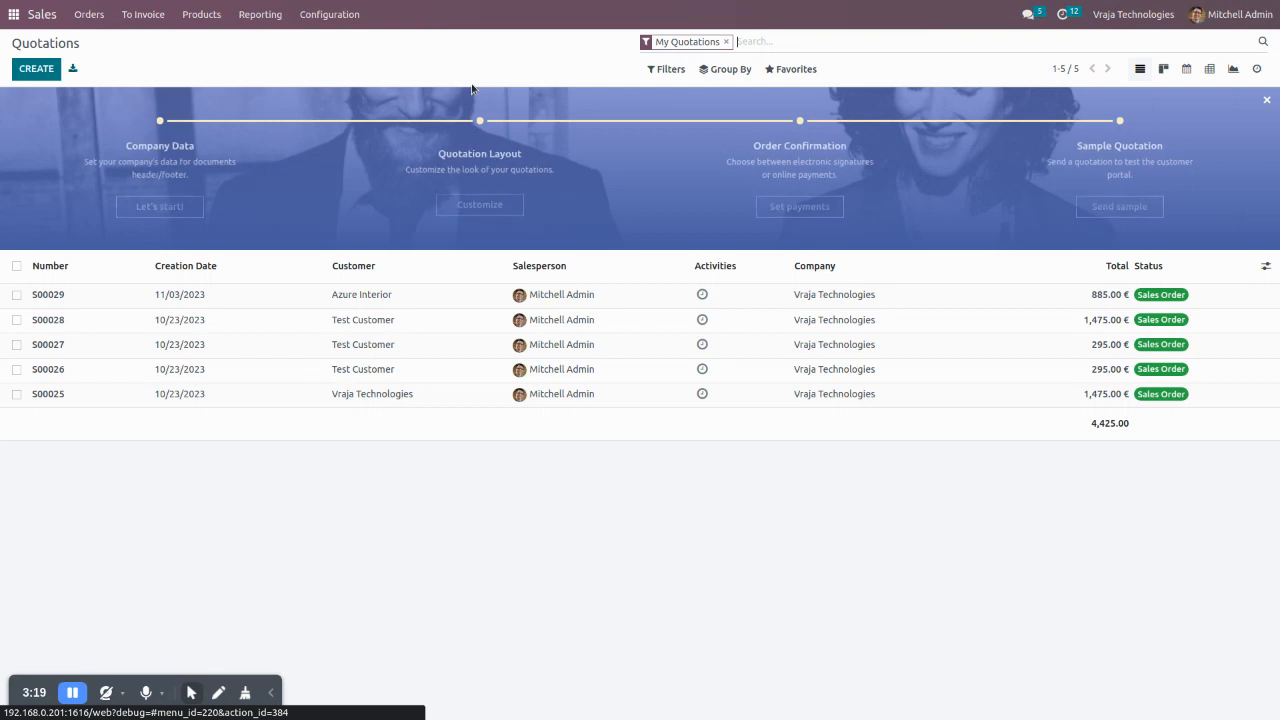
pyautogui.click(330, 16)
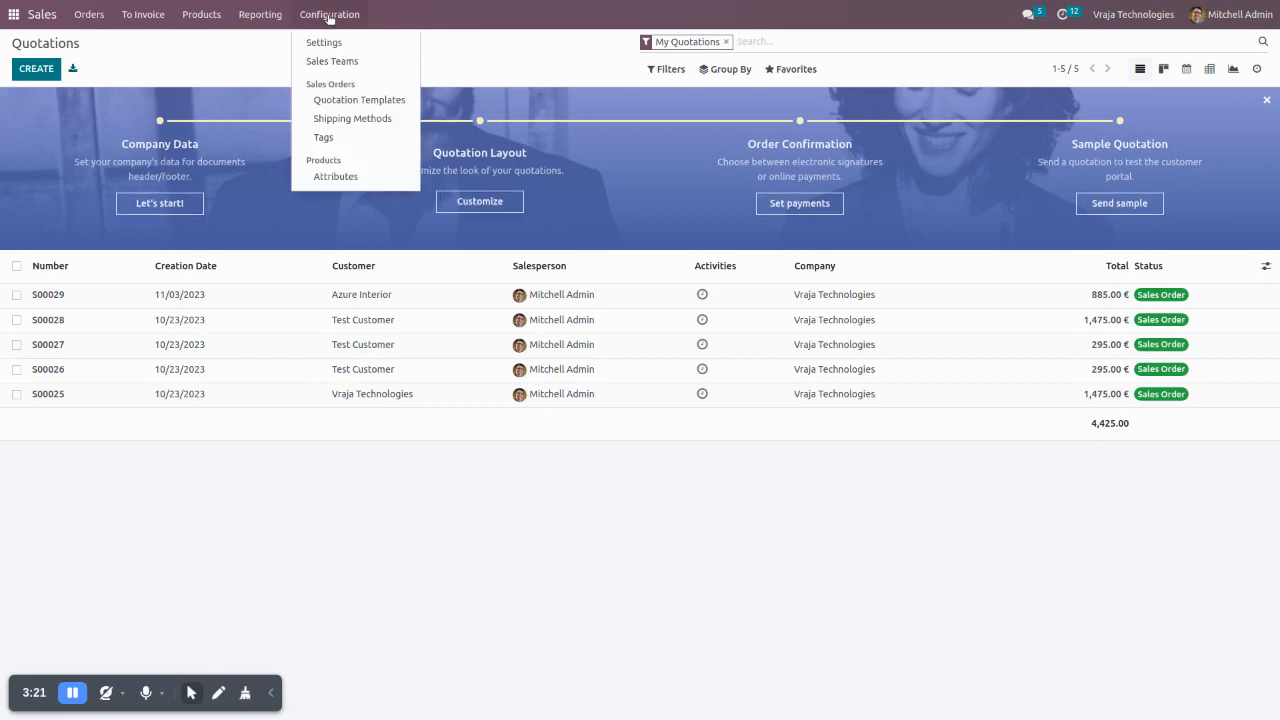
pyautogui.click(347, 119)
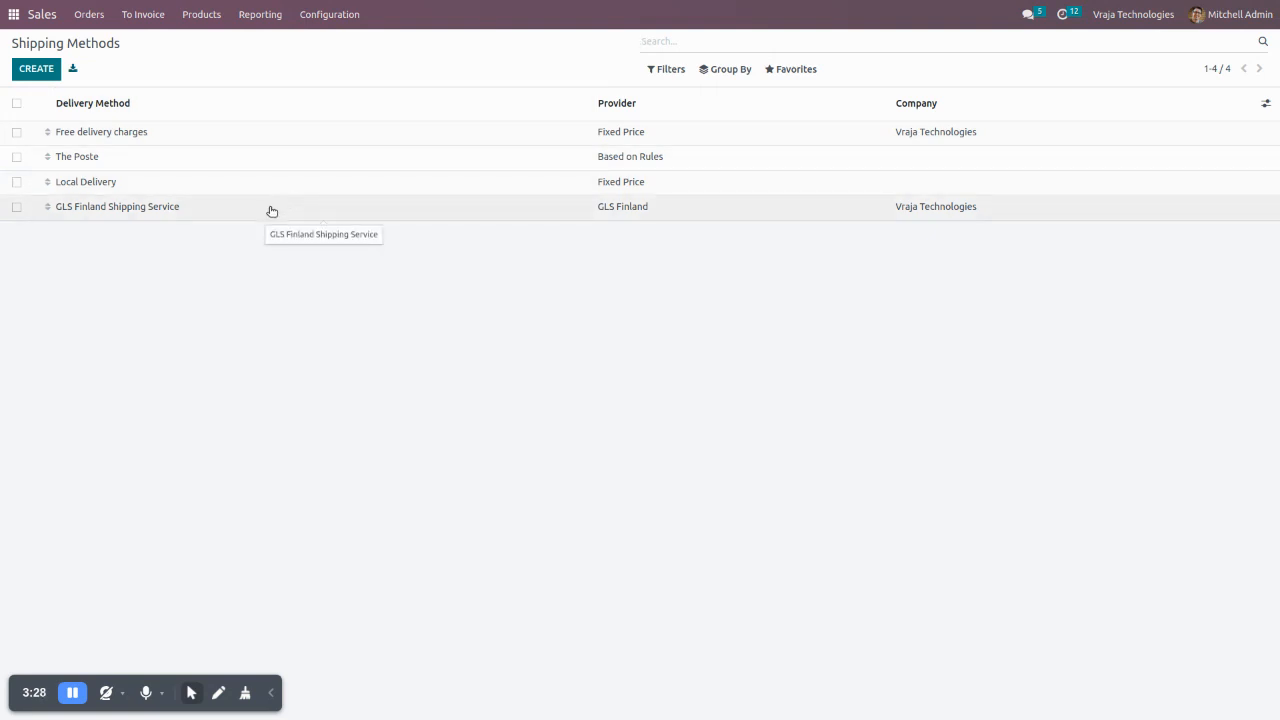
pyautogui.click(210, 207)
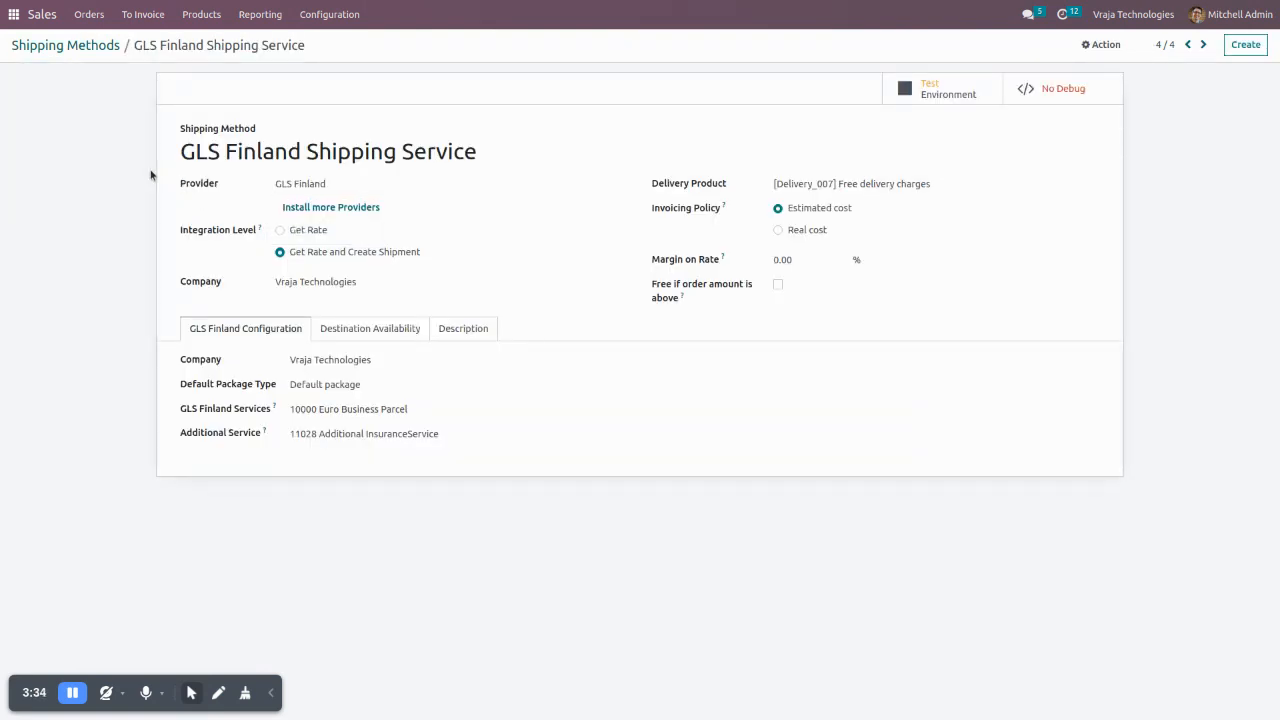
# - Examine the provider, company and default package type choices of the GLS Finland shipping method, keeping the current selections
pyautogui.click(333, 184)
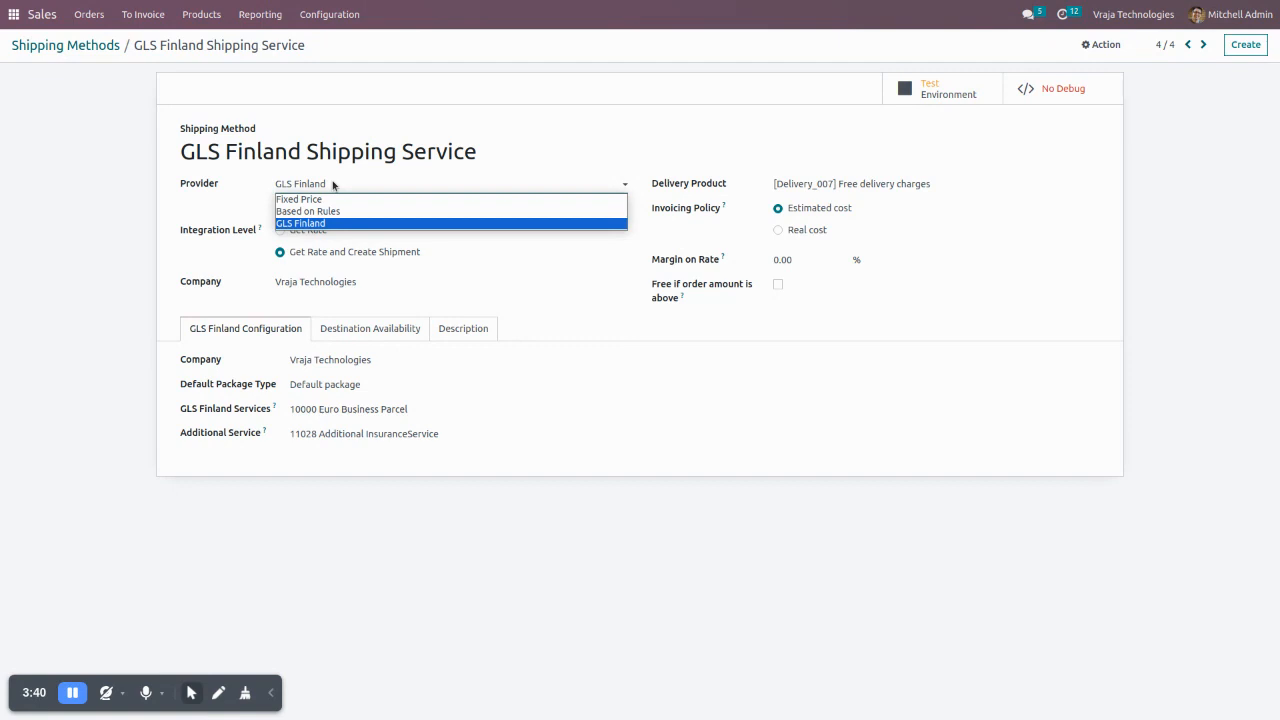
pyautogui.click(127, 224)
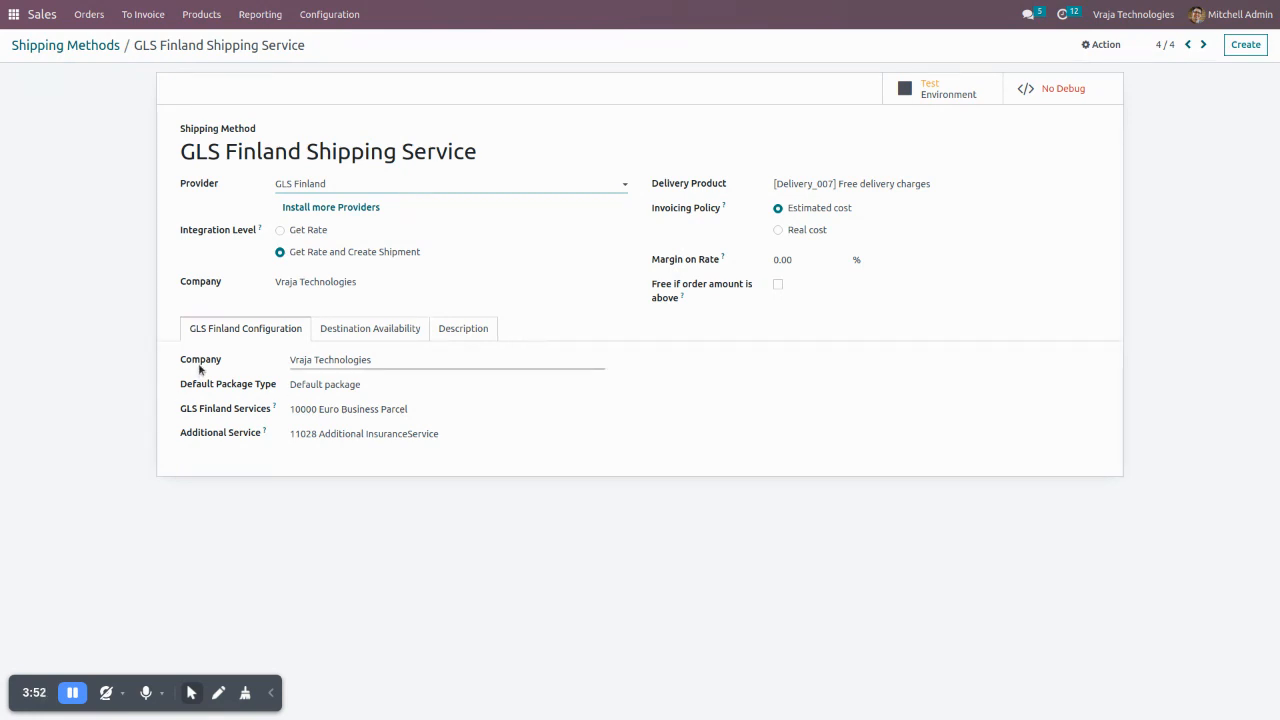
pyautogui.click(415, 361)
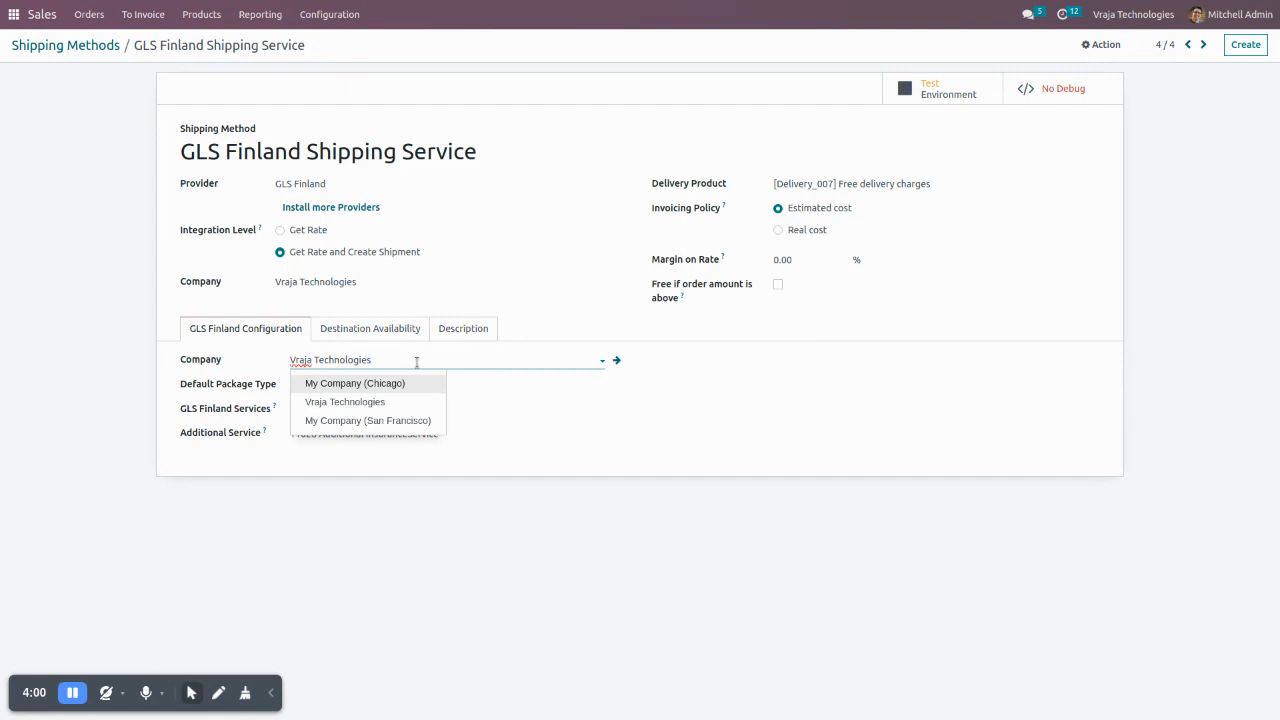
pyautogui.click(443, 614)
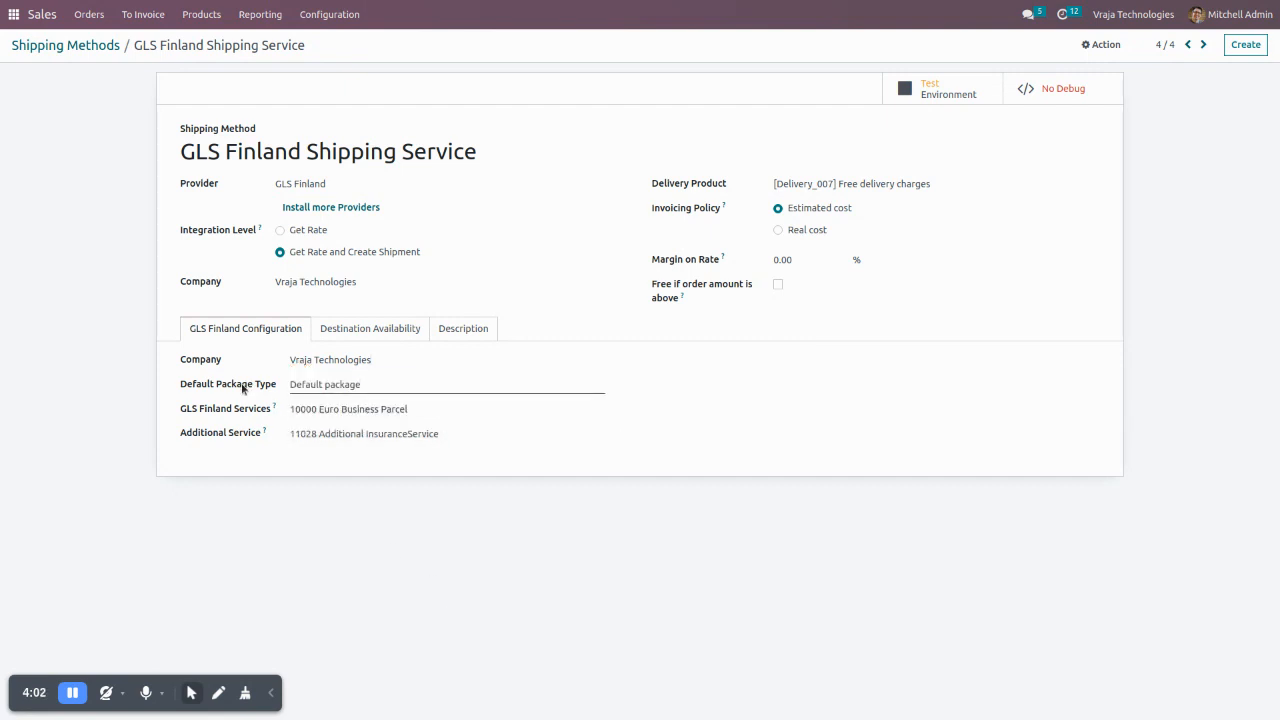
pyautogui.click(375, 385)
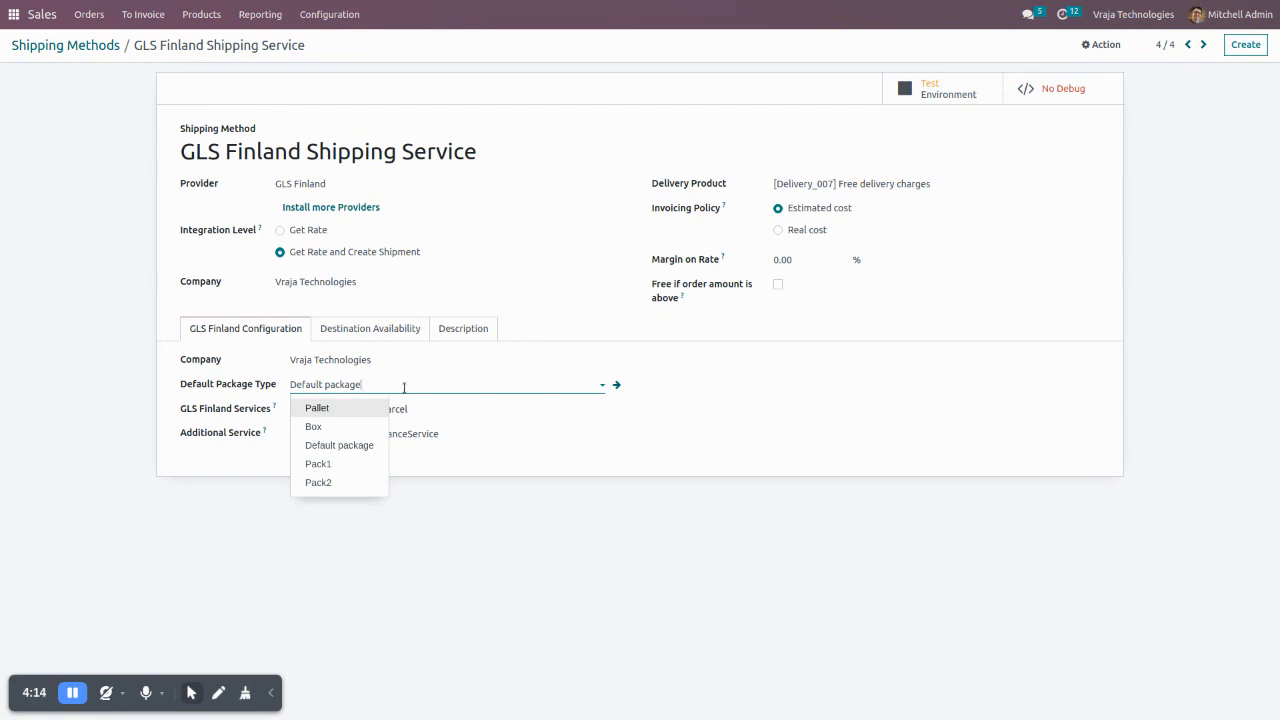
pyautogui.click(469, 566)
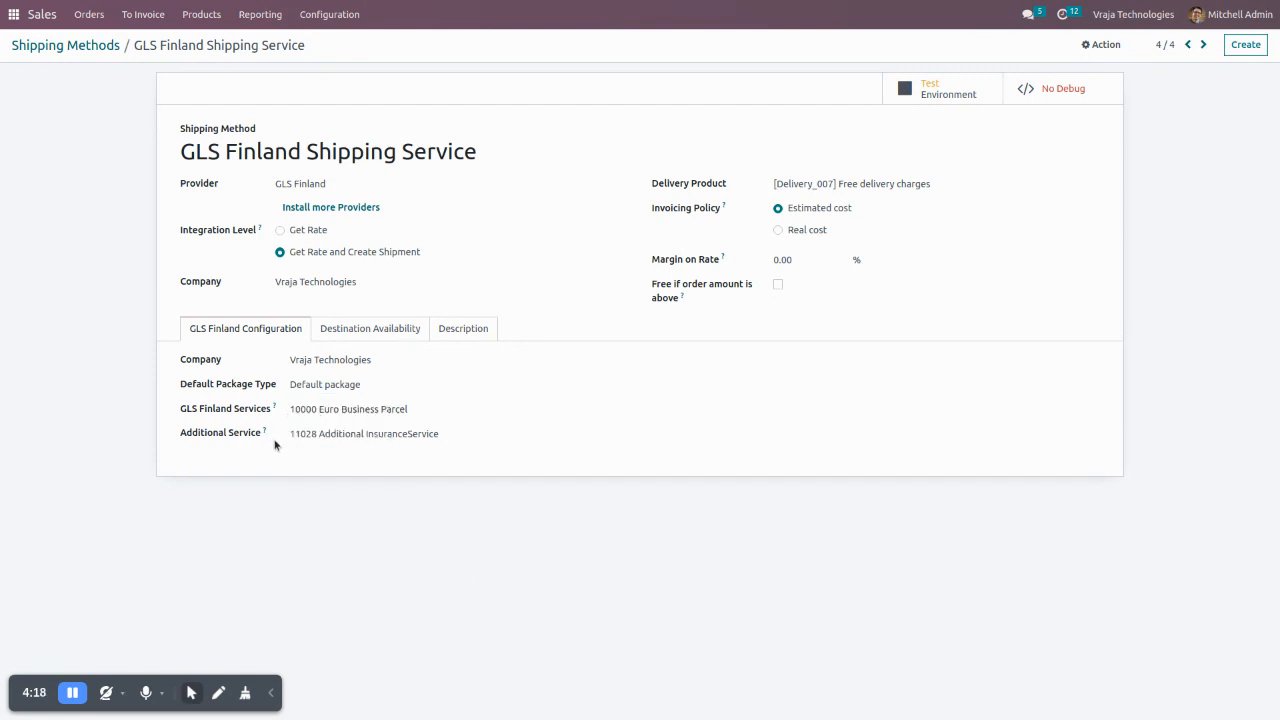
# - Examine the available GLS Finland services and additional services of the shipping method, keeping the current selections
pyautogui.click(349, 413)
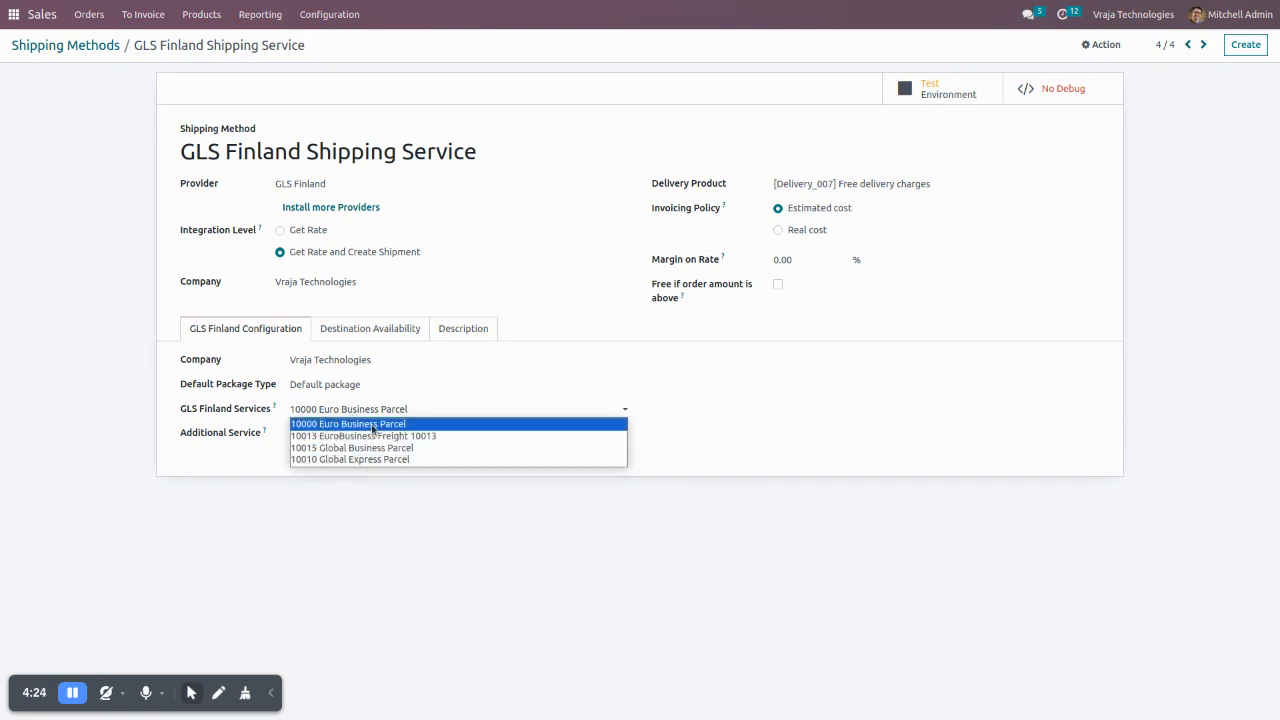
pyautogui.click(361, 498)
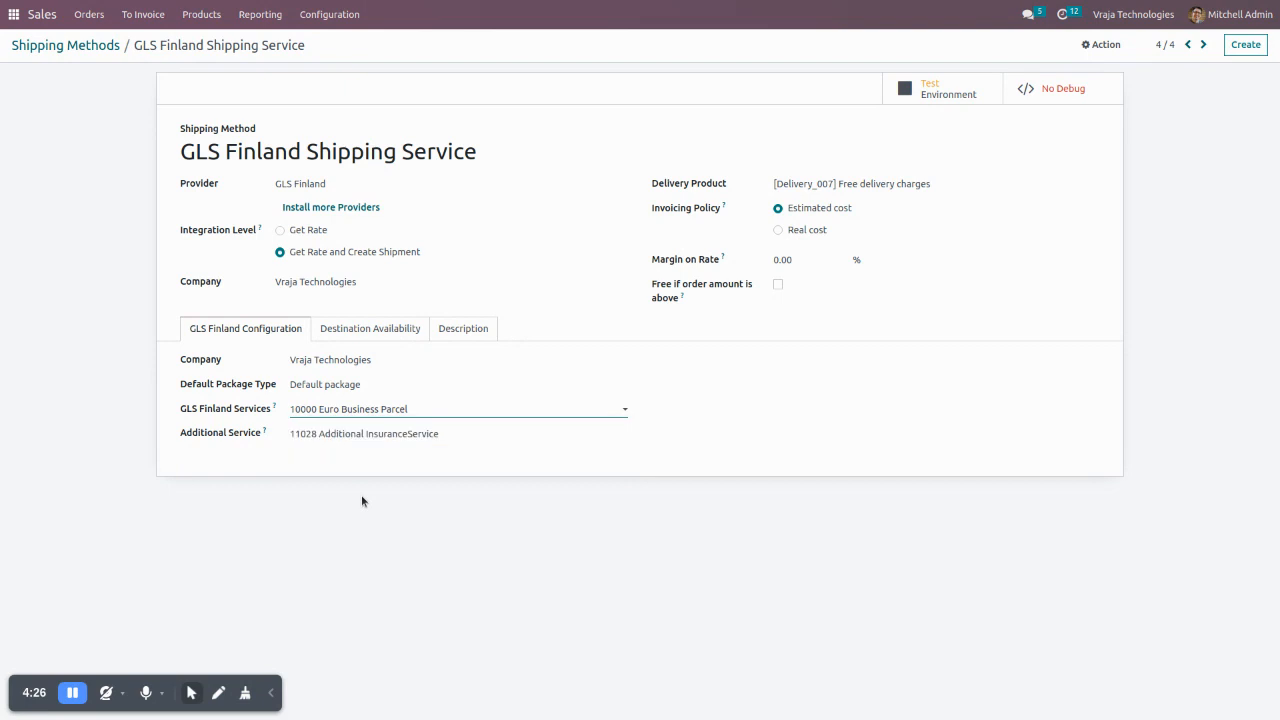
pyautogui.click(348, 442)
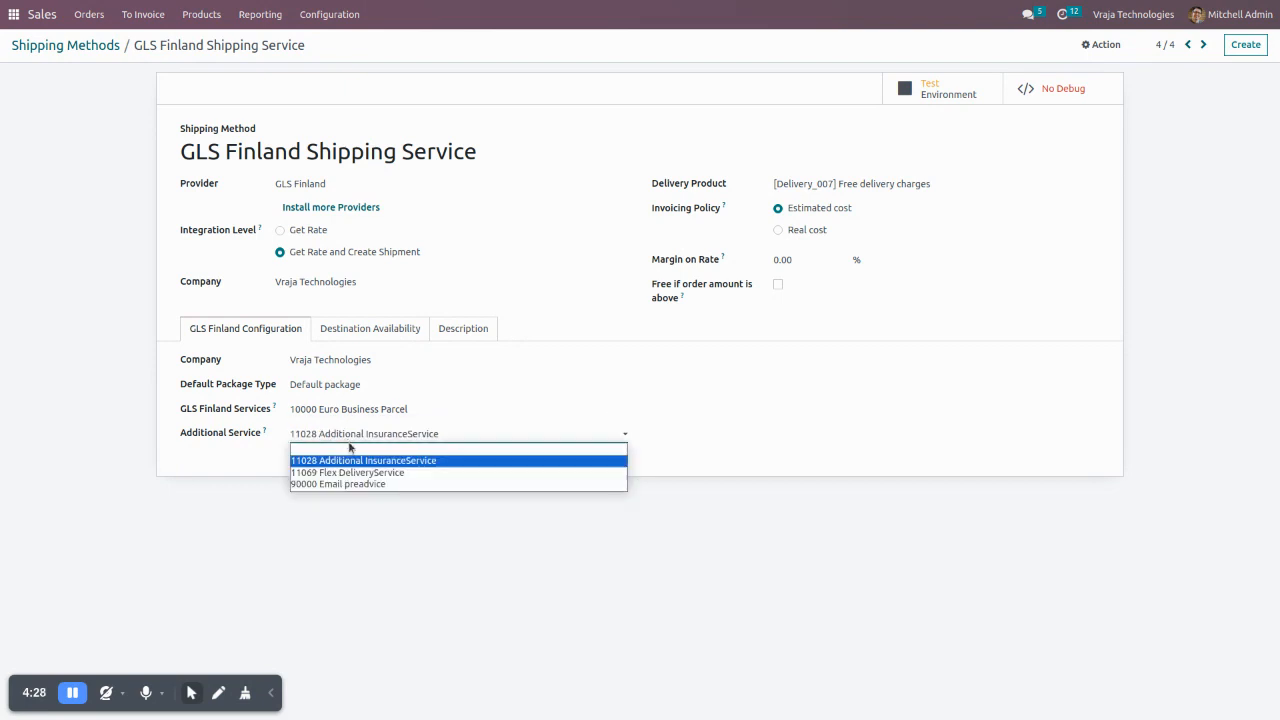
pyautogui.click(345, 575)
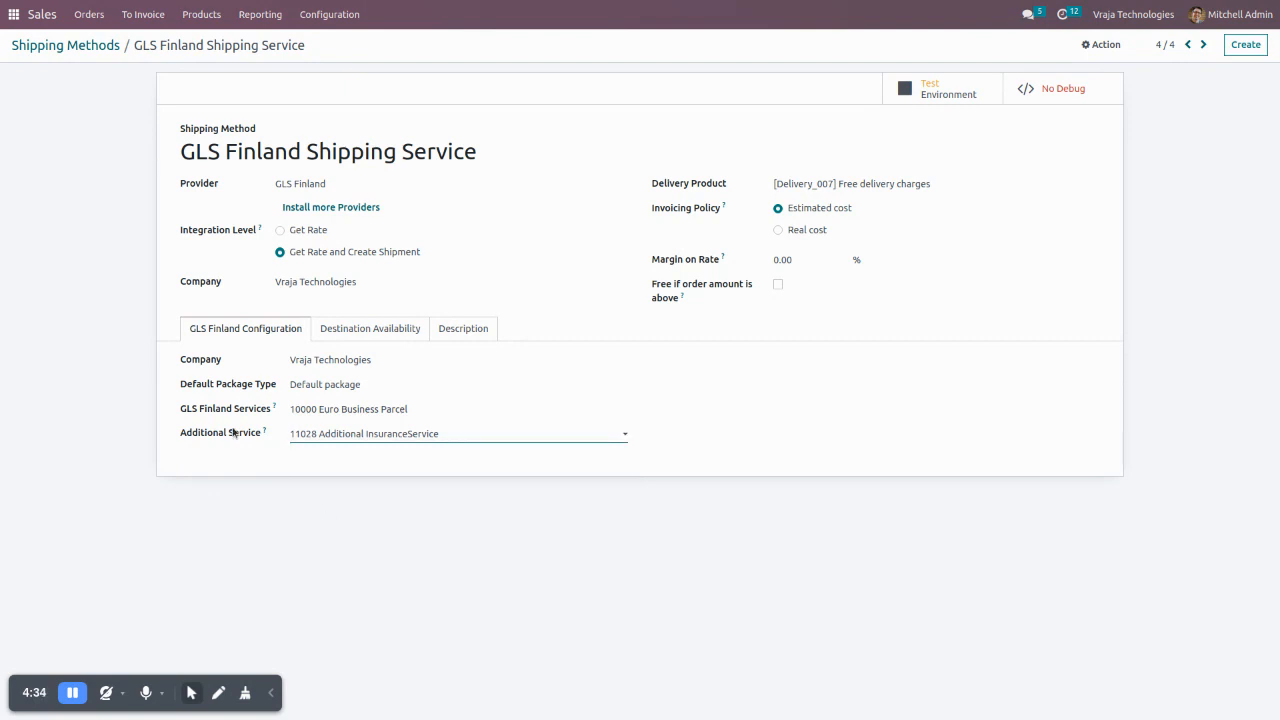
# - Create a new sales quotation with Test Customer as the customer
pyautogui.click(14, 15)
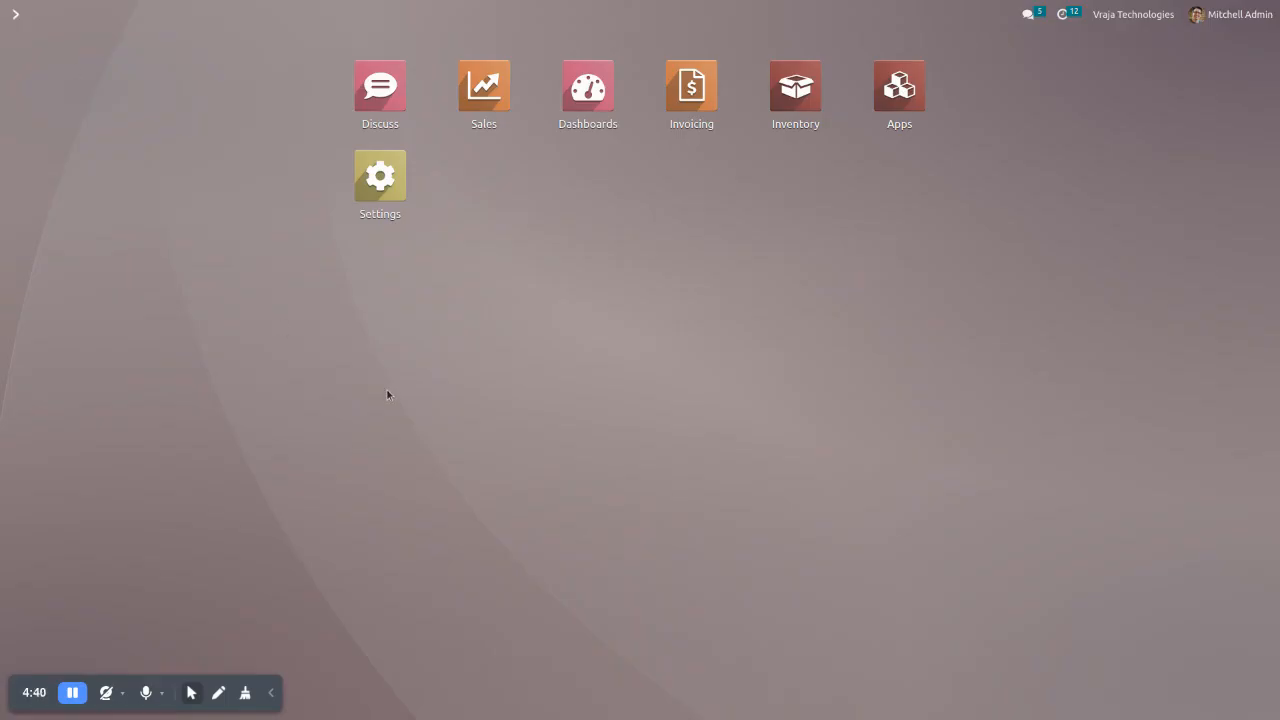
pyautogui.click(481, 84)
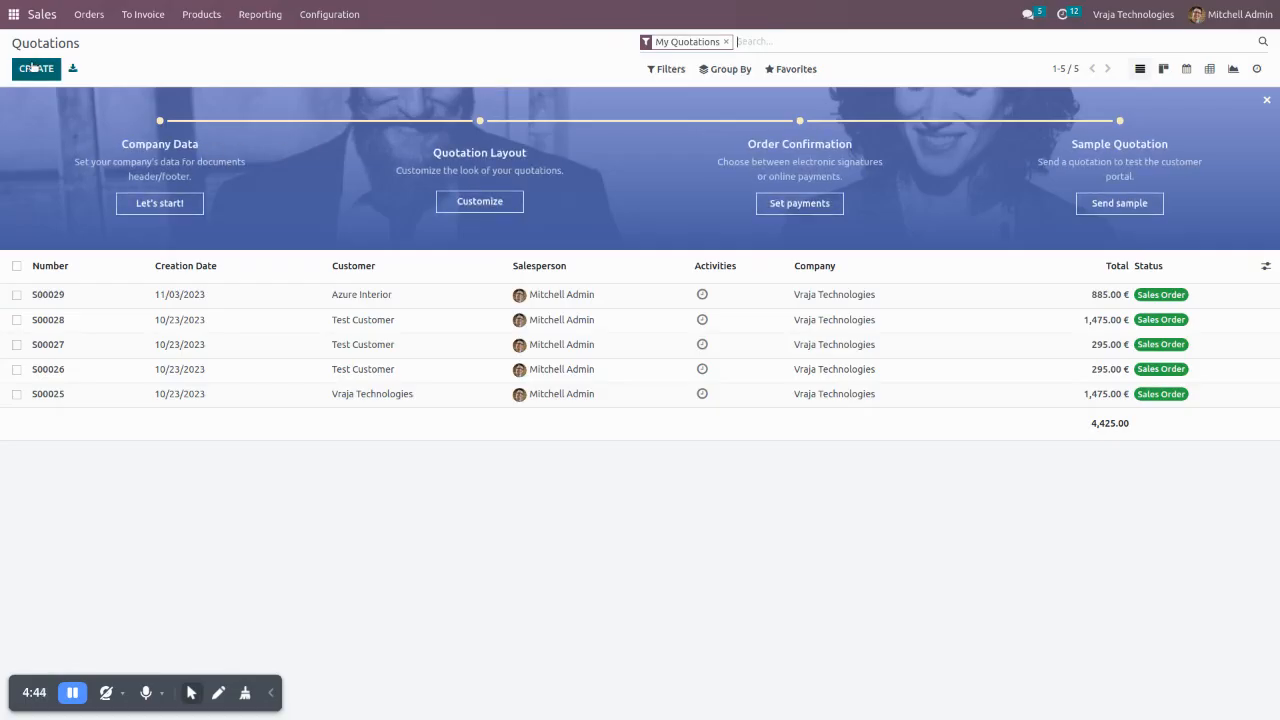
pyautogui.click(33, 68)
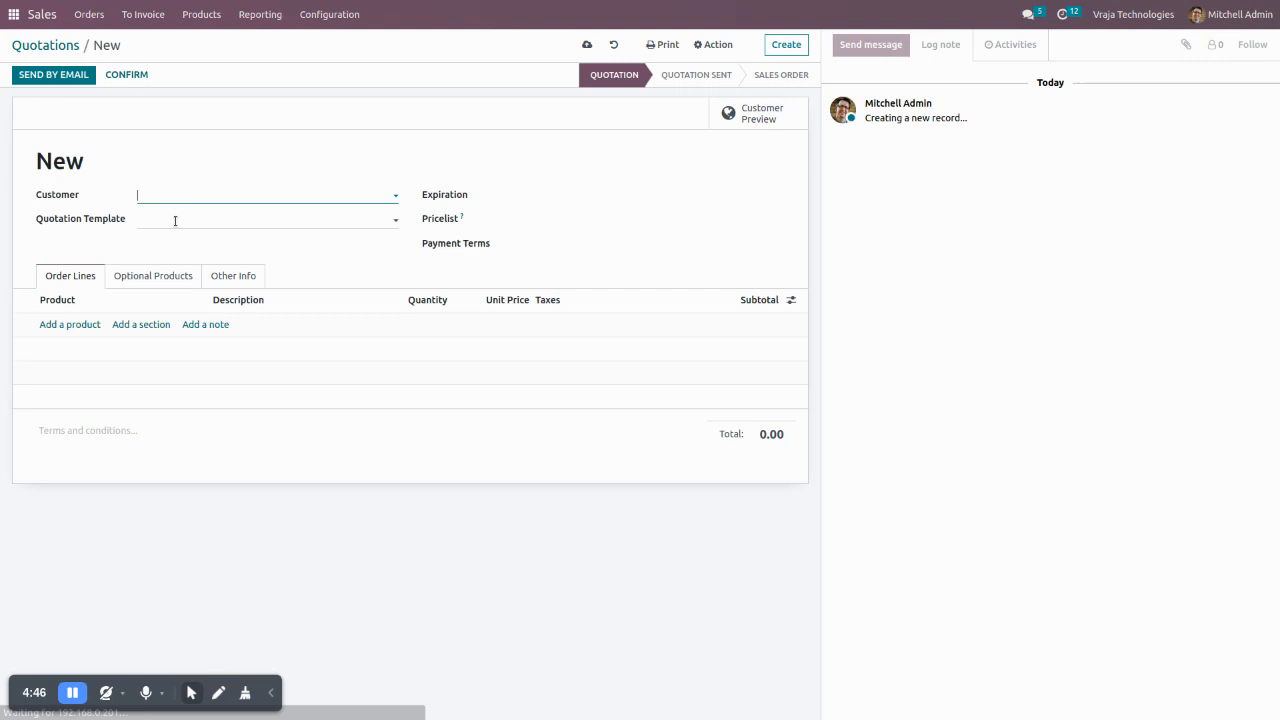
pyautogui.write('test')
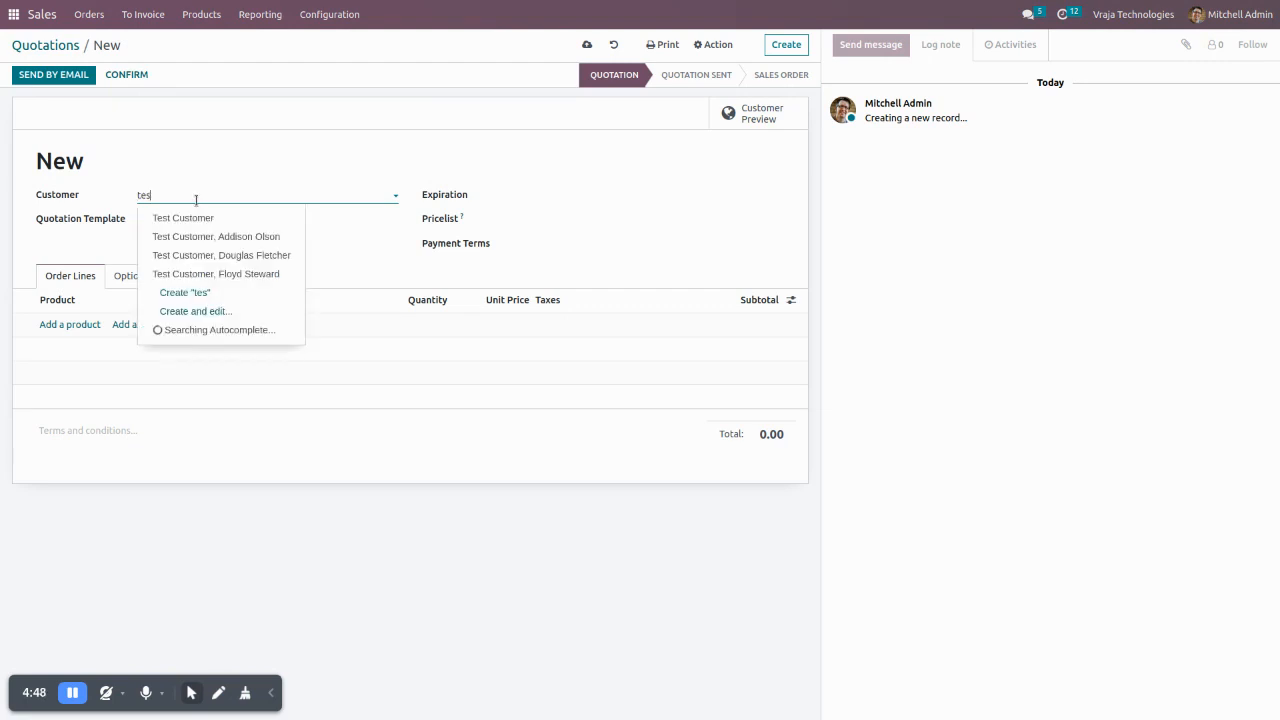
pyautogui.press('Return')
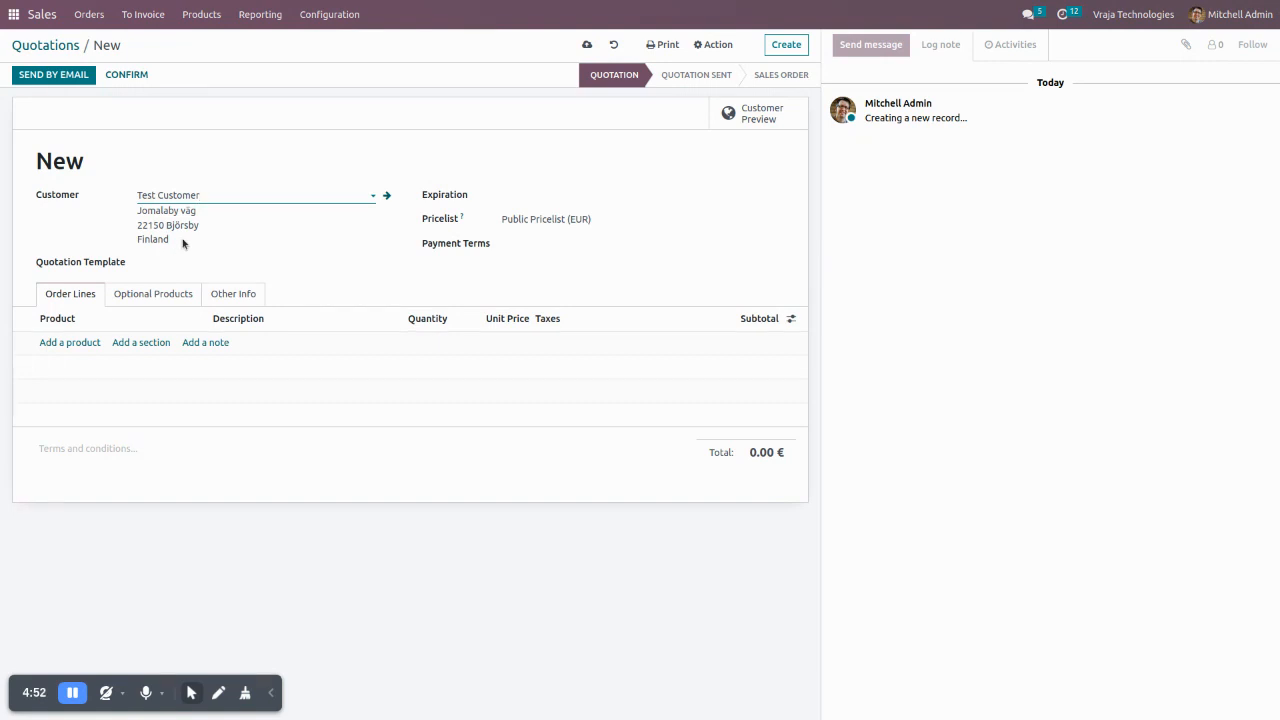
# - Add the product [FURN_6666] Acoustic Bloc Screens to the order lines with a quantity of 3
pyautogui.click(67, 342)
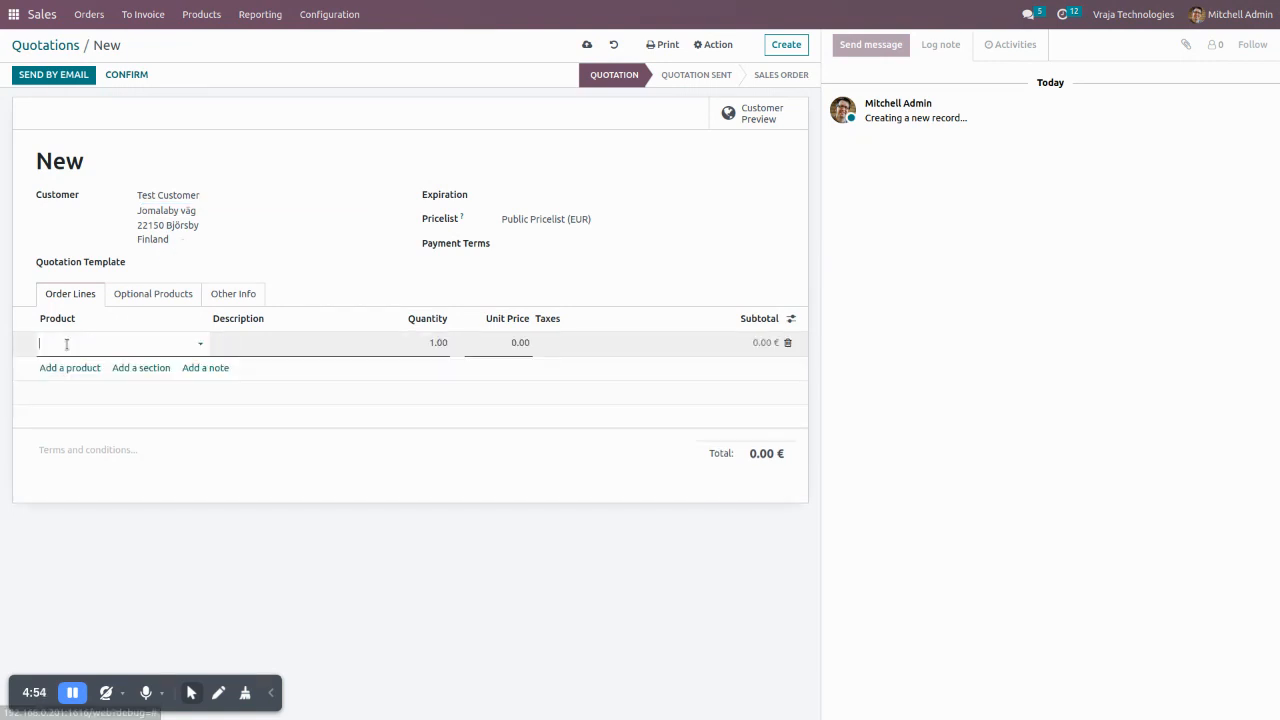
pyautogui.click(67, 343)
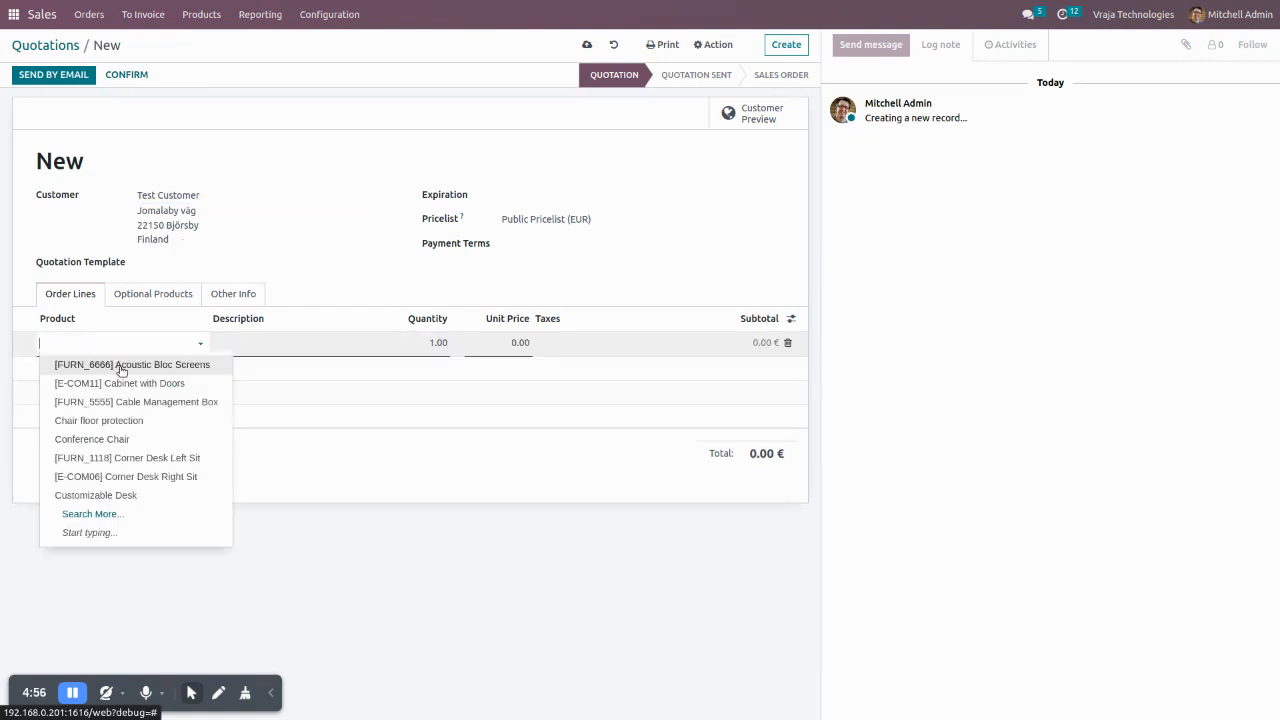
pyautogui.click(121, 365)
pyautogui.click(406, 346)
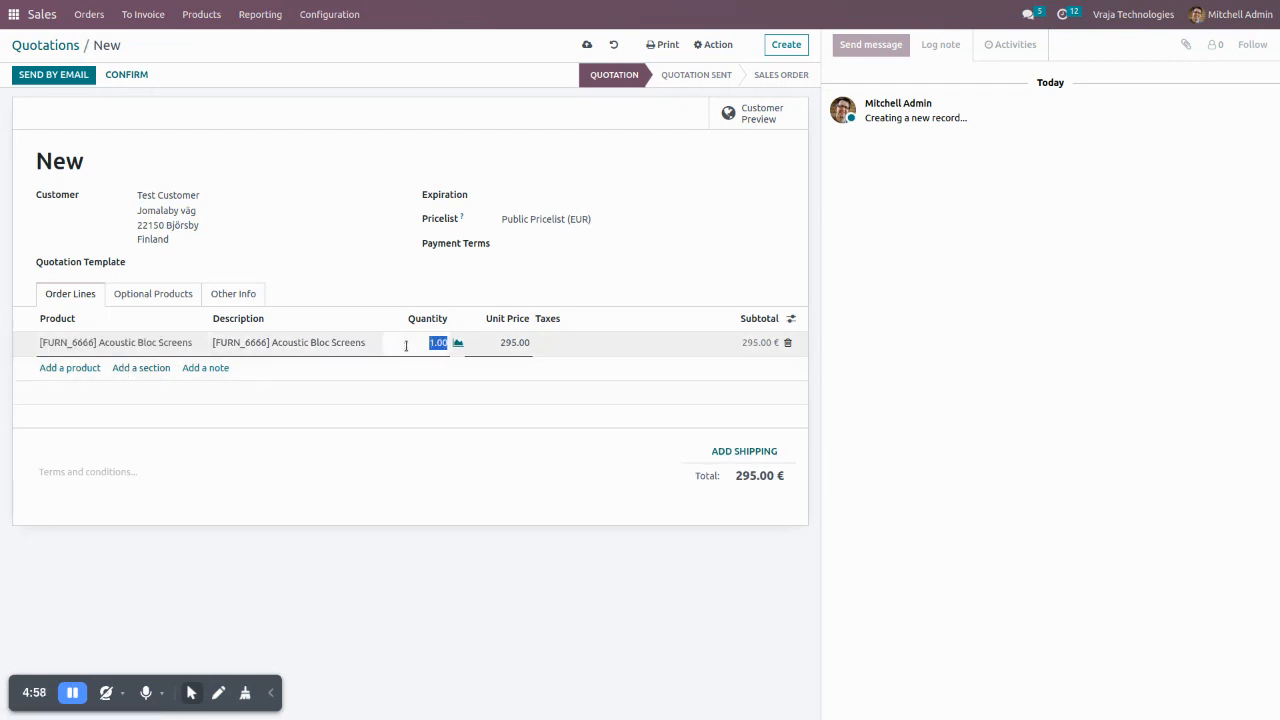
pyautogui.write('3')
pyautogui.click(581, 491)
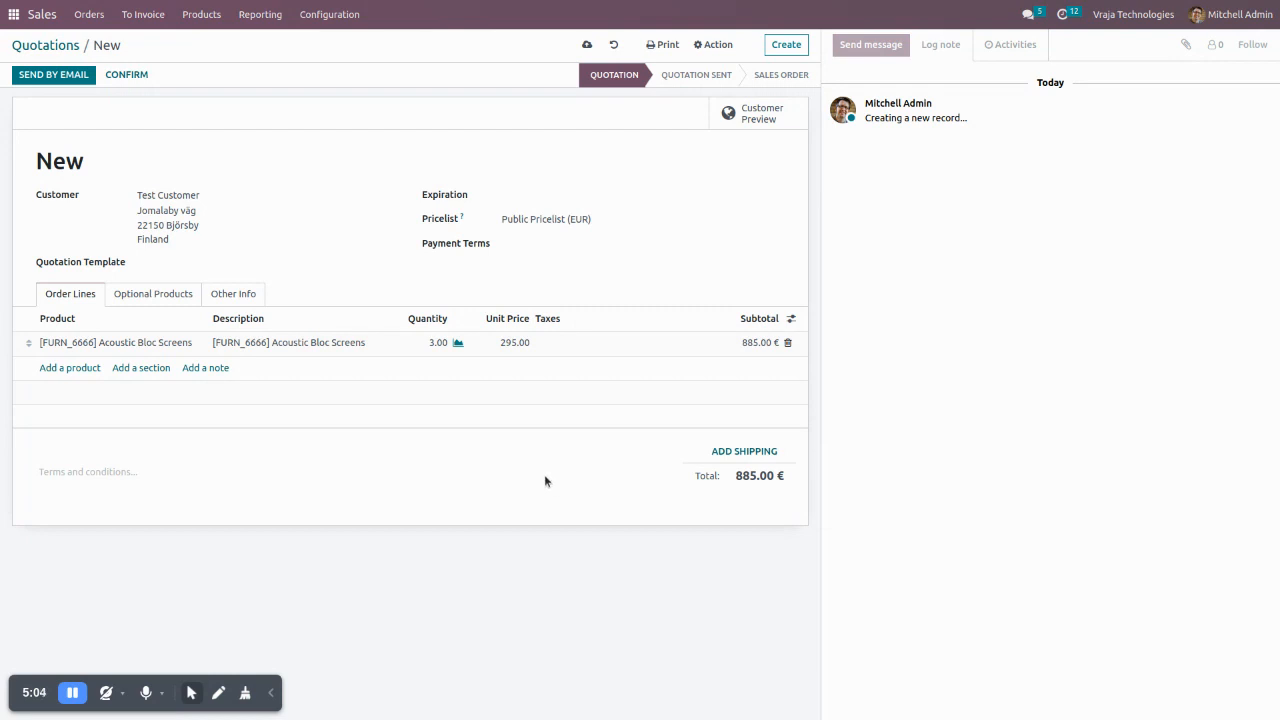
# - Add GLS Finland Shipping Service as the shipping method of the quotation
pyautogui.click(748, 452)
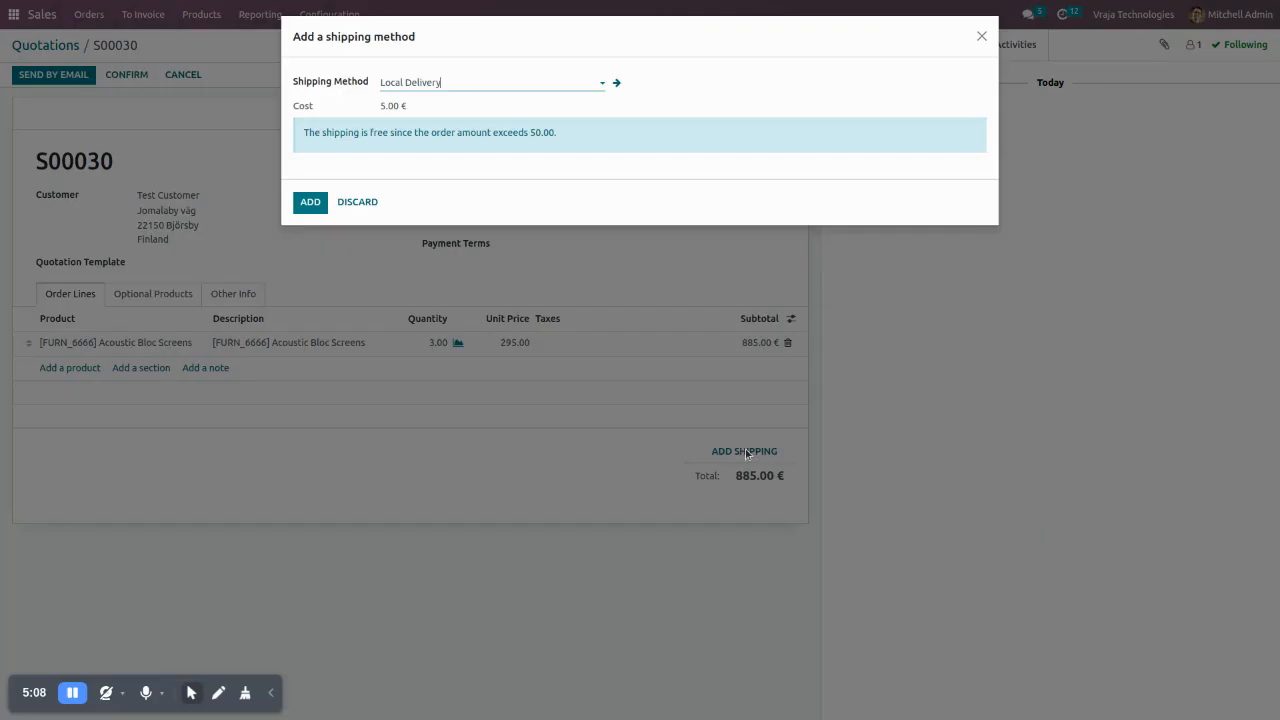
pyautogui.click(456, 83)
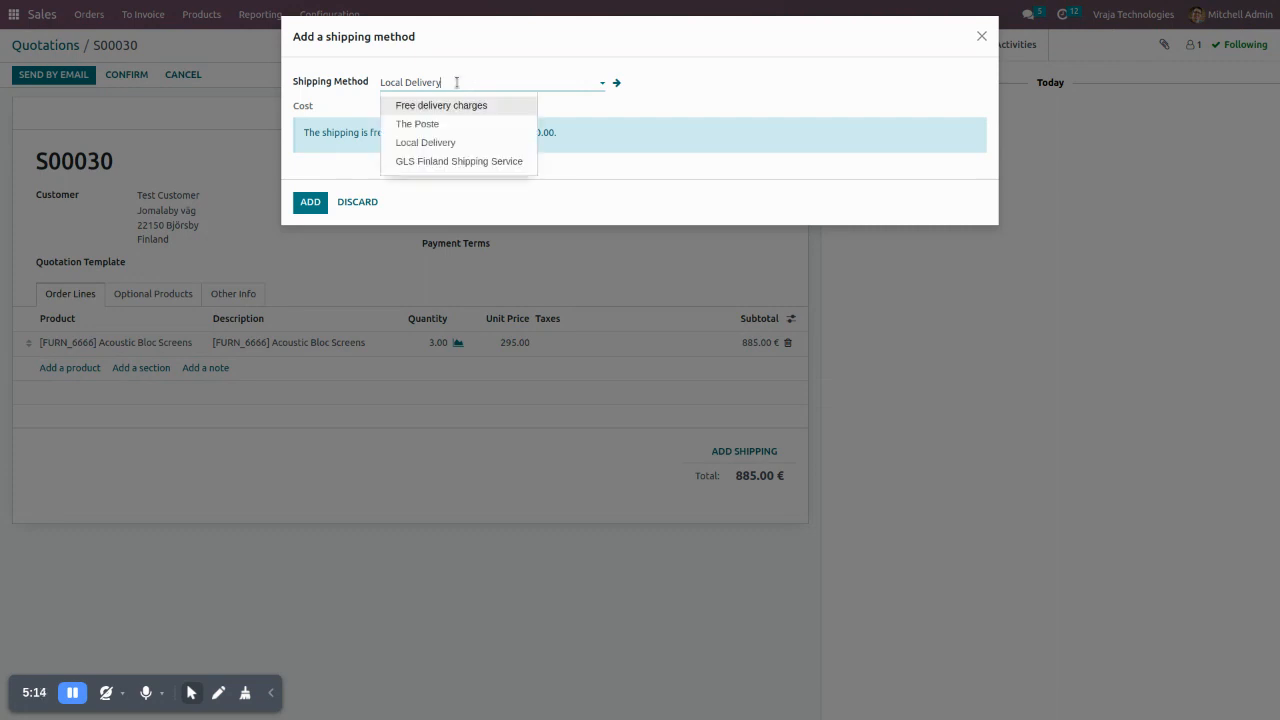
pyautogui.click(465, 161)
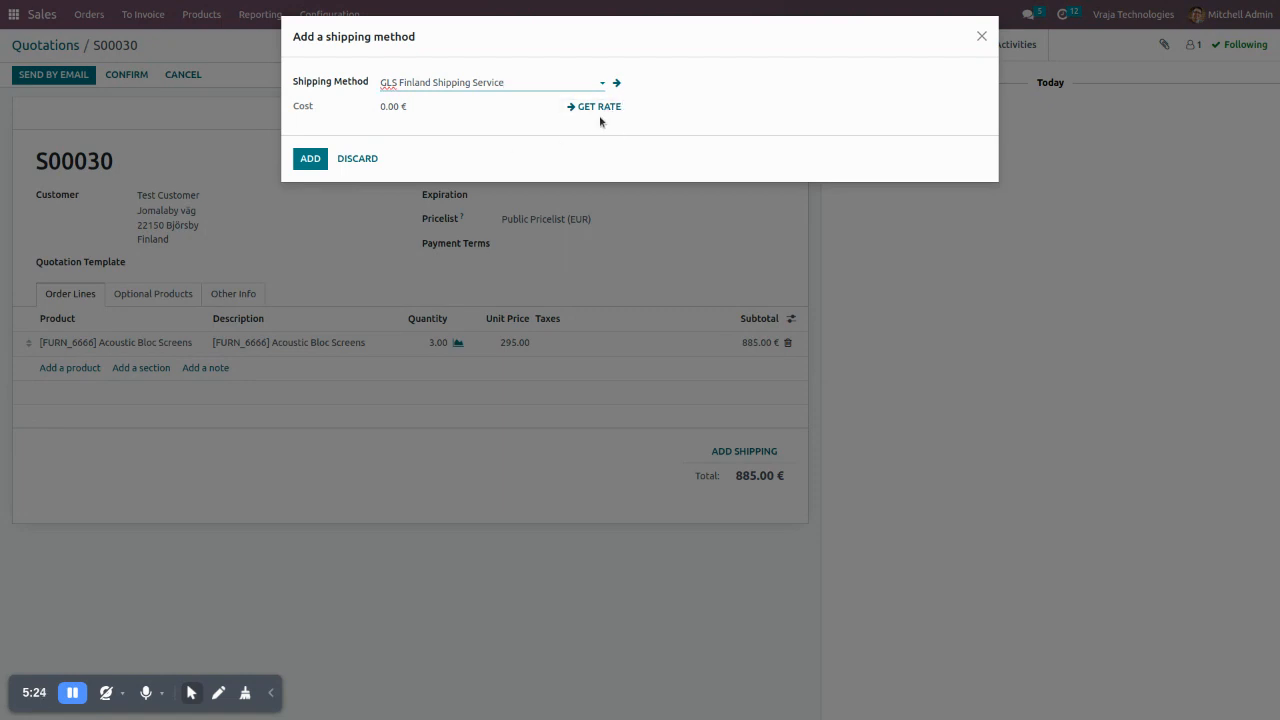
pyautogui.click(310, 159)
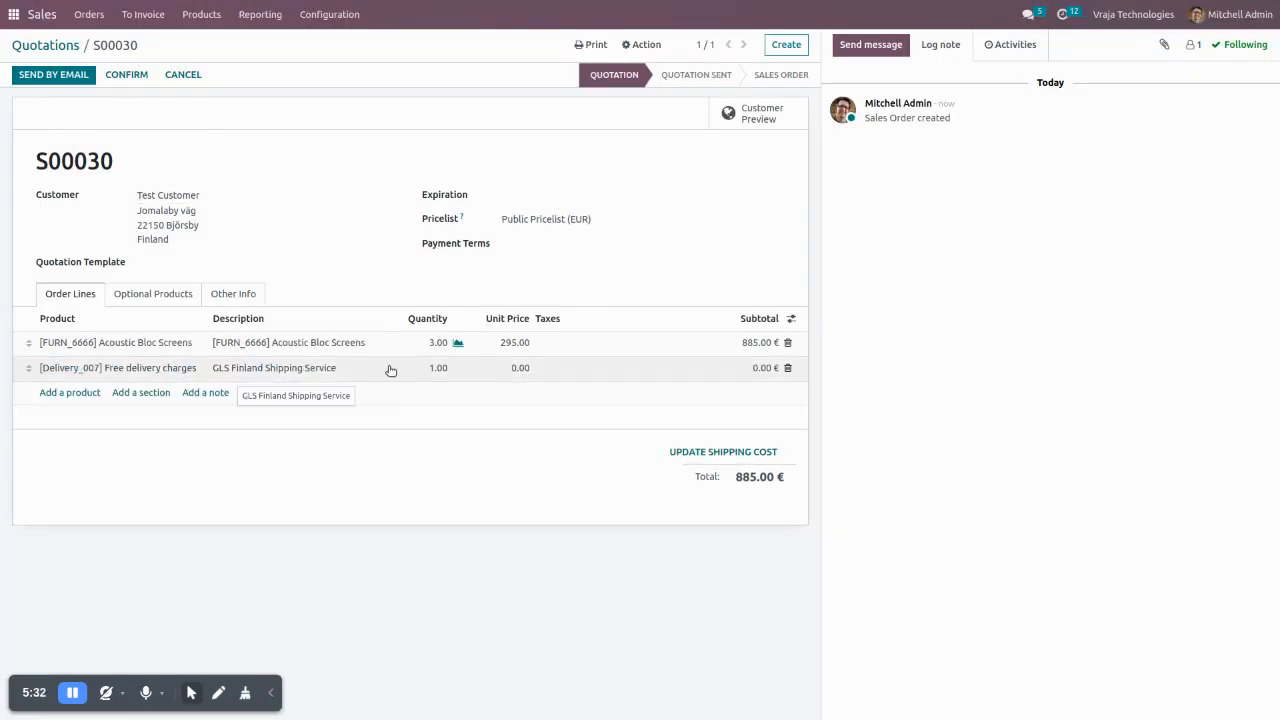
# - Confirm the quotation and open its delivery order
pyautogui.click(118, 76)
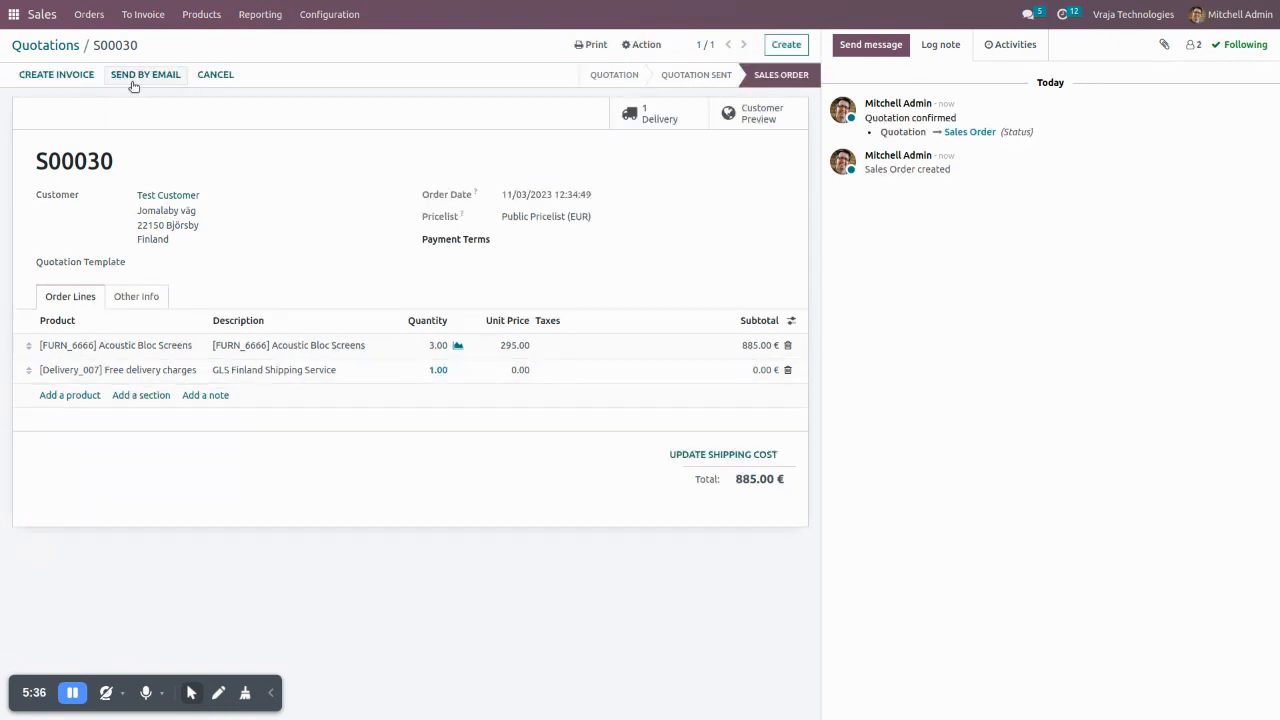
pyautogui.click(631, 124)
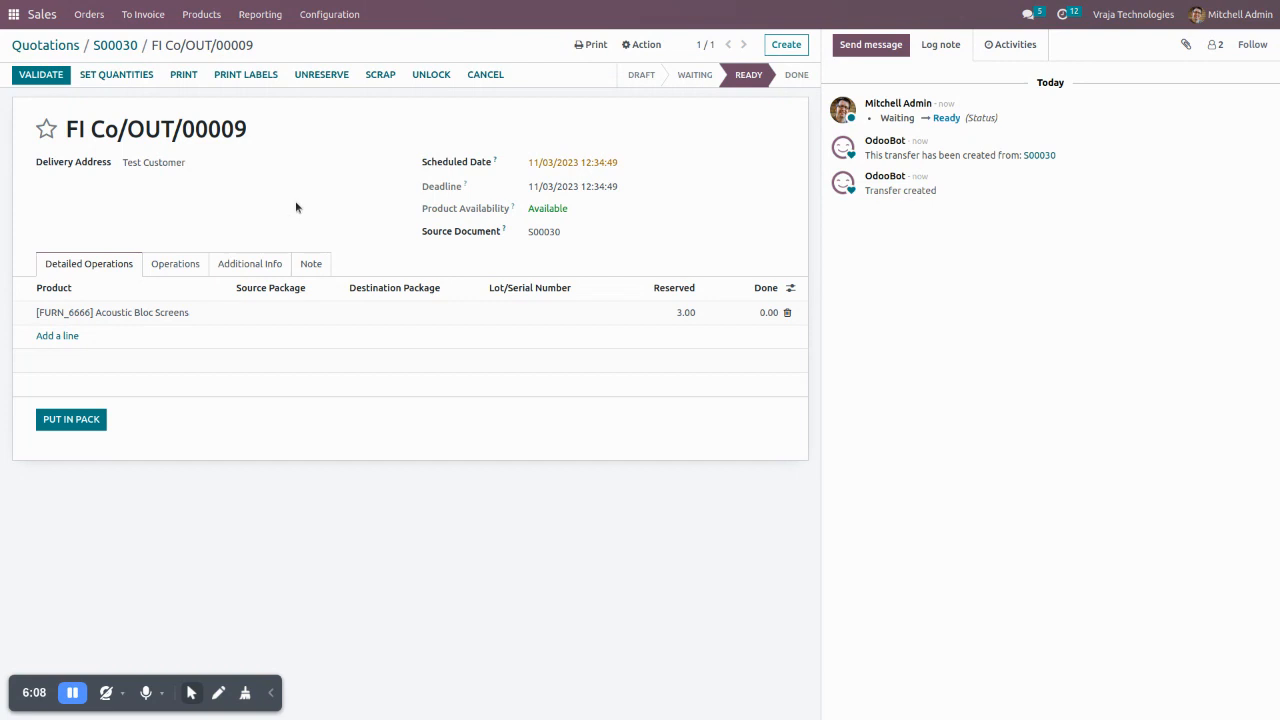
# - Search the settings for "package" to check the Packages option, and return to the delivery order
pyautogui.click(325, 16)
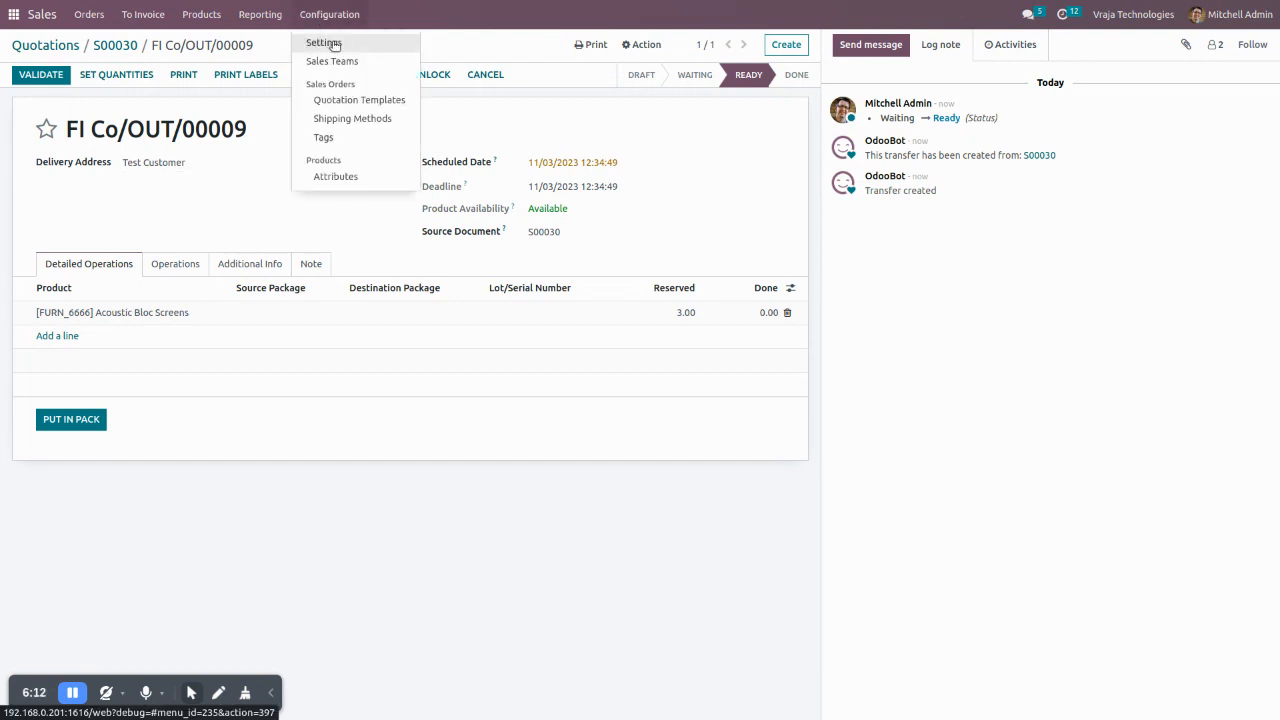
pyautogui.click(353, 40)
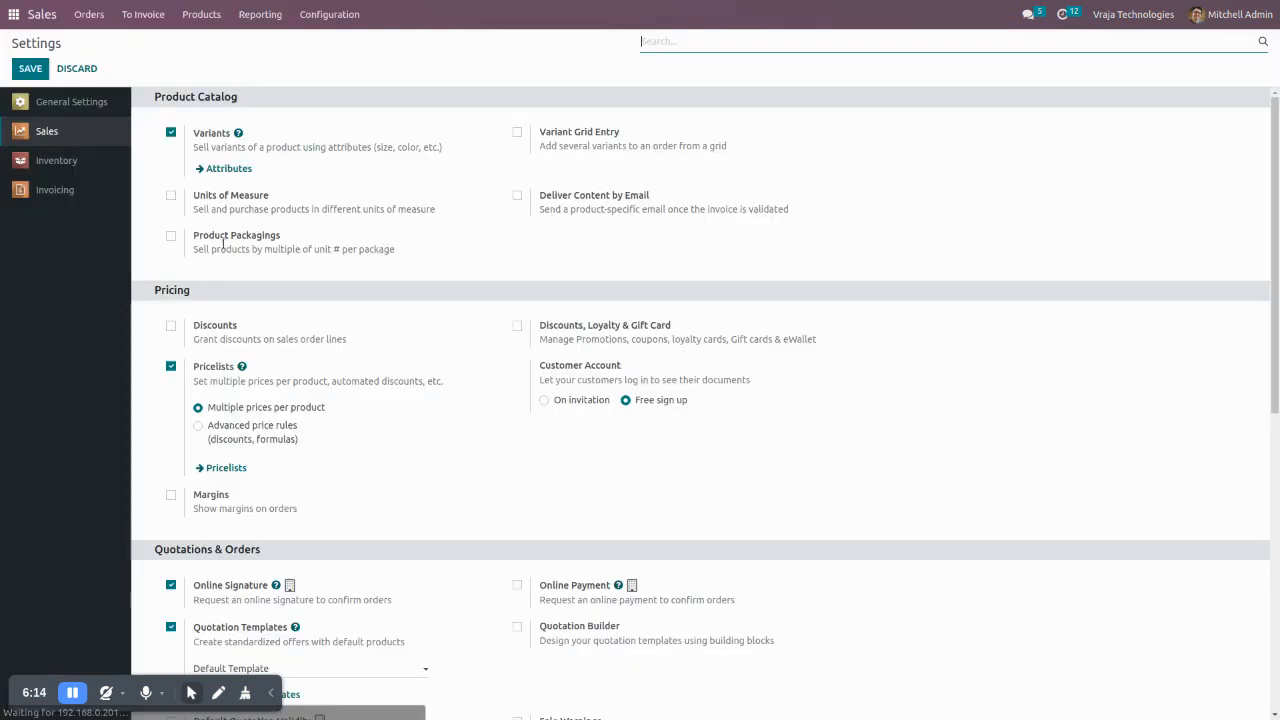
pyautogui.click(316, 16)
pyautogui.click(660, 44)
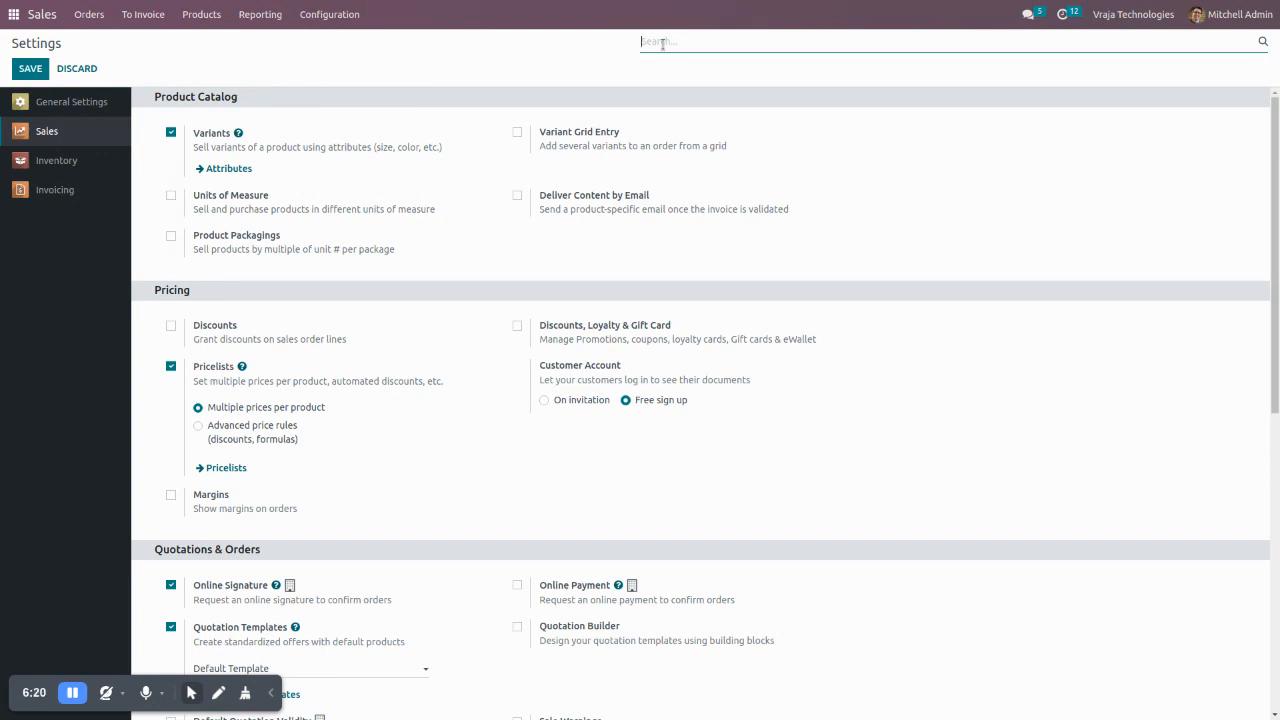
pyautogui.write('package')
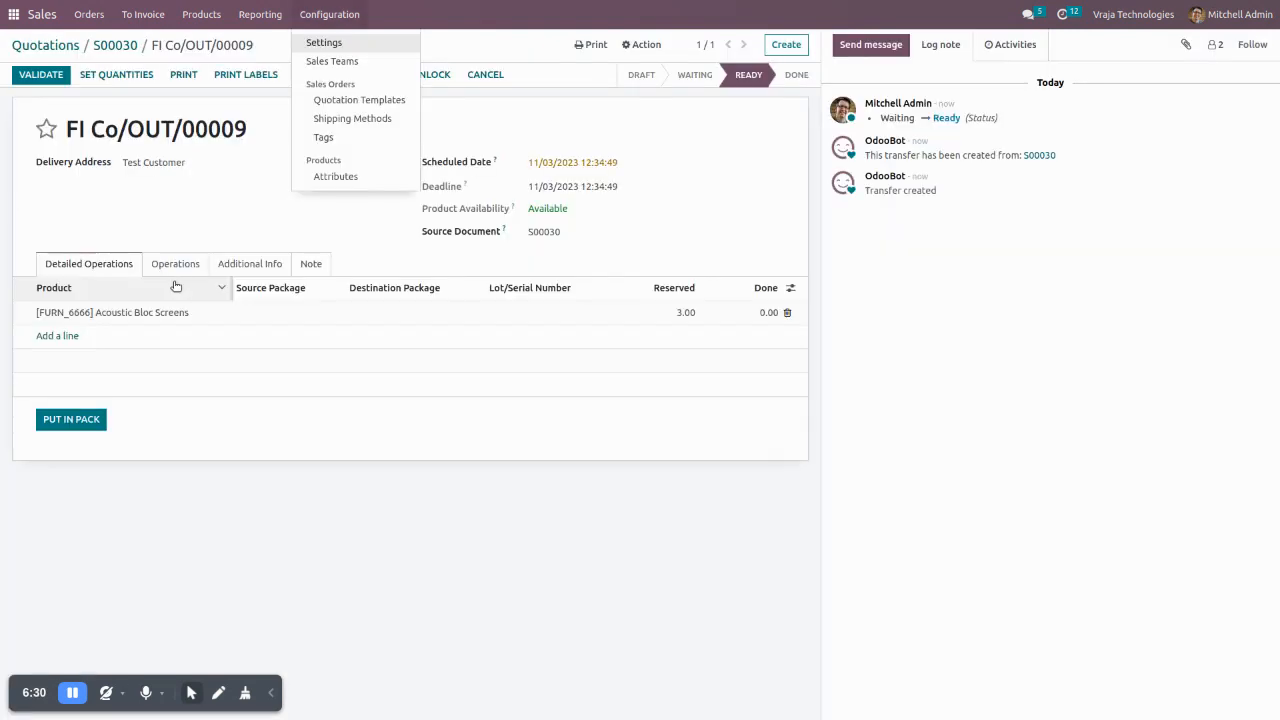
pyautogui.click(164, 505)
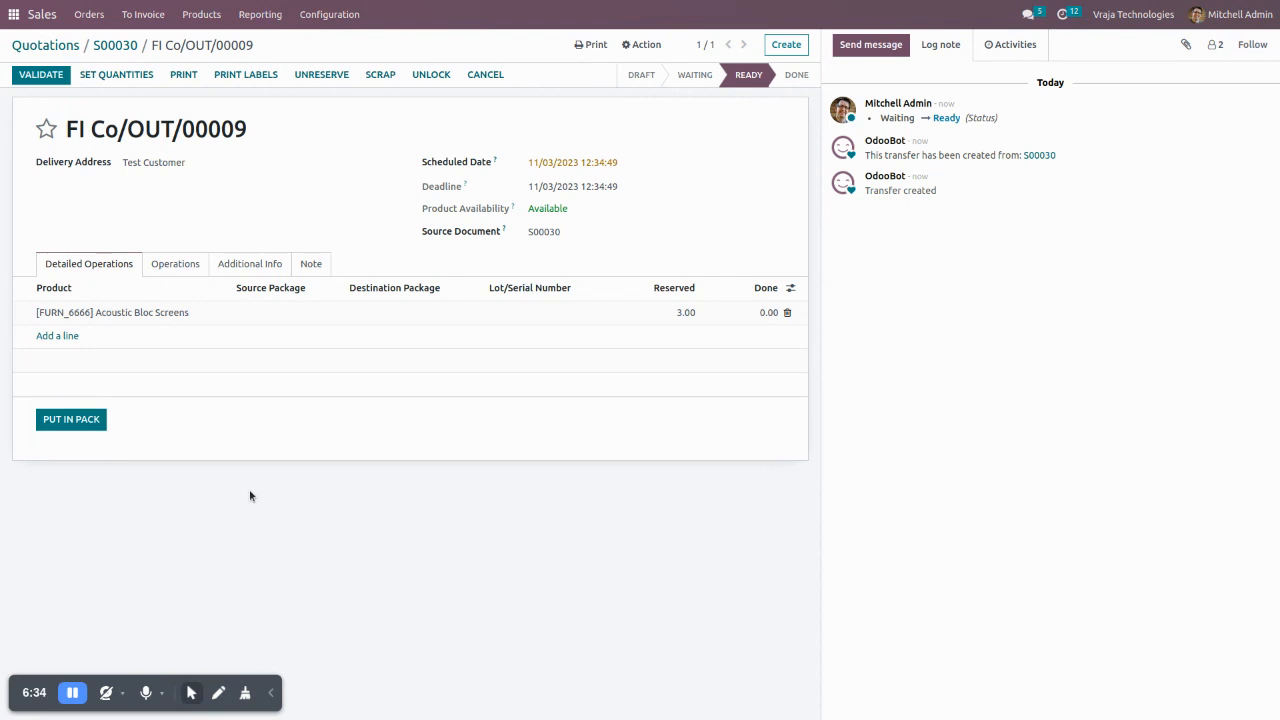
# - Examine the delivery package types offered when putting the products in a pack, and discard the package details
pyautogui.click(70, 419)
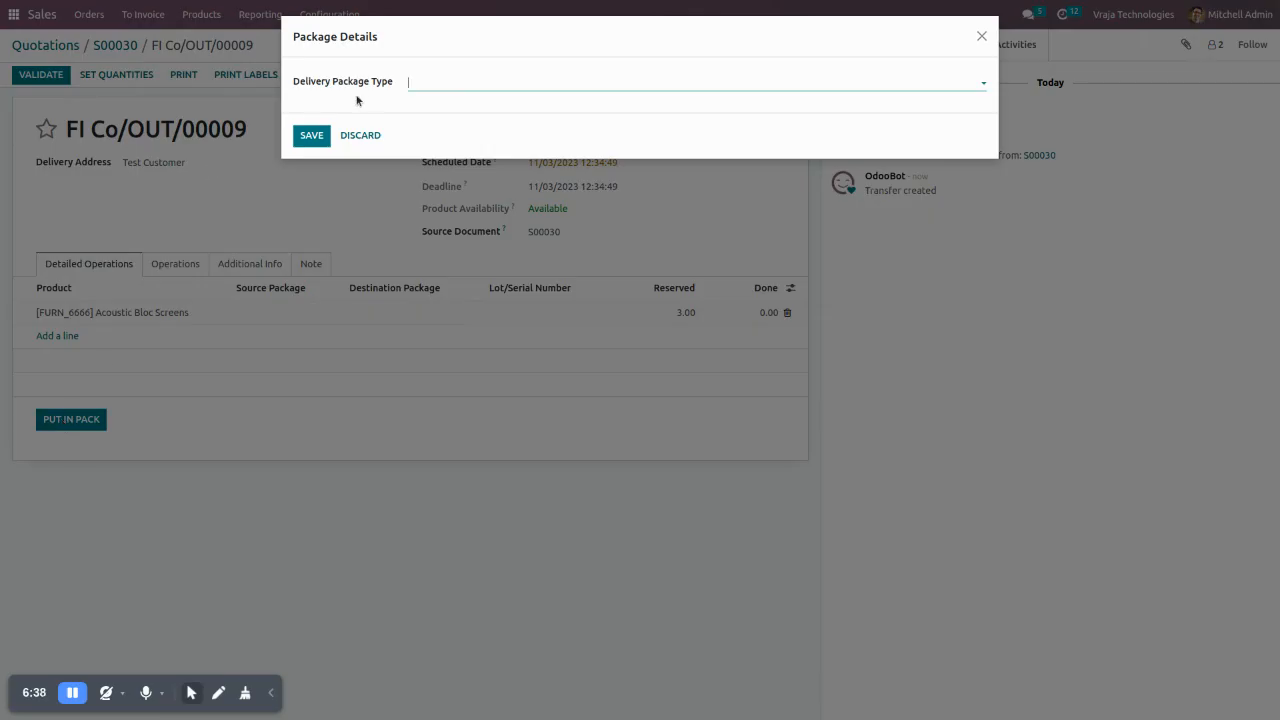
pyautogui.click(445, 81)
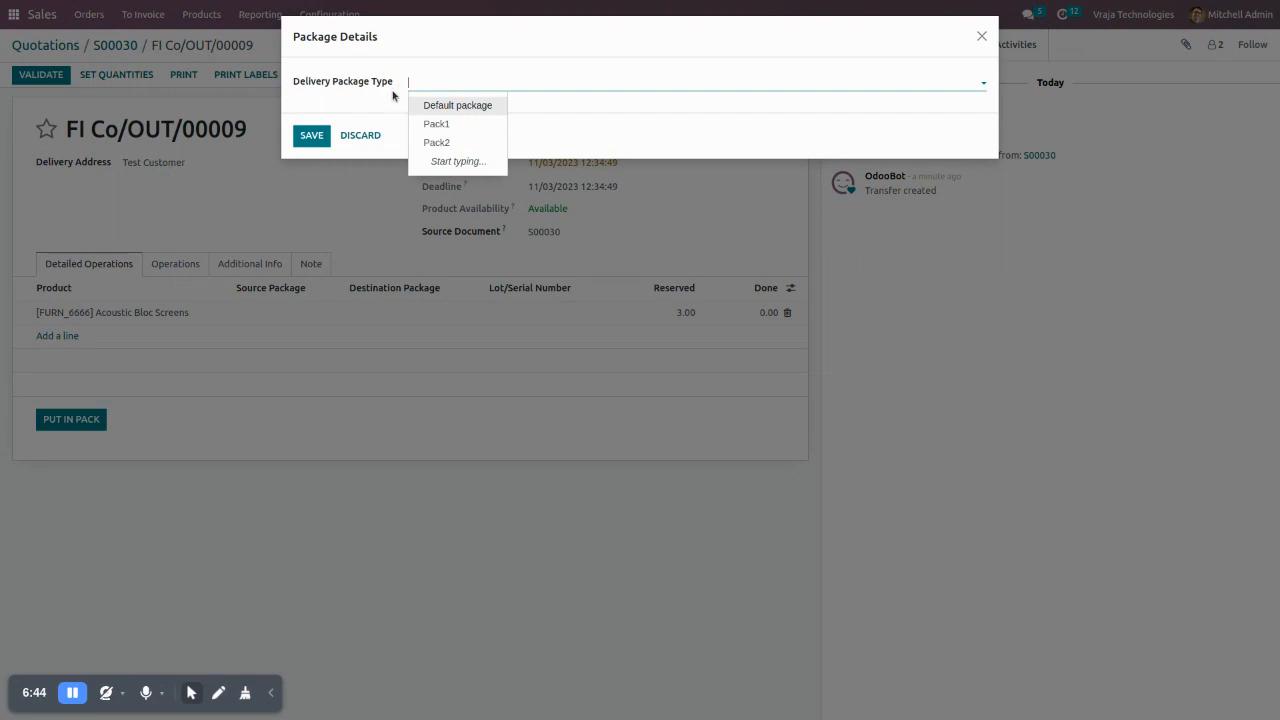
pyautogui.click(360, 135)
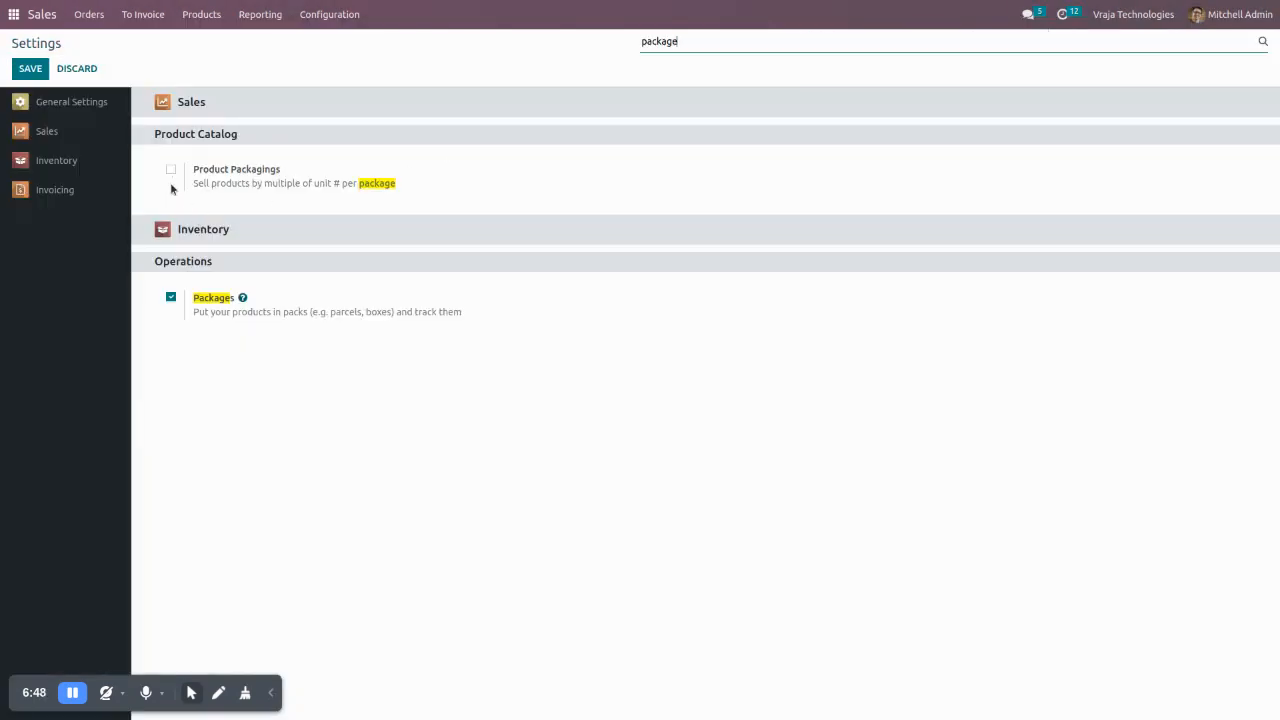
# - Switch to Inventory and open the list of package types
pyautogui.click(15, 14)
pyautogui.click(824, 85)
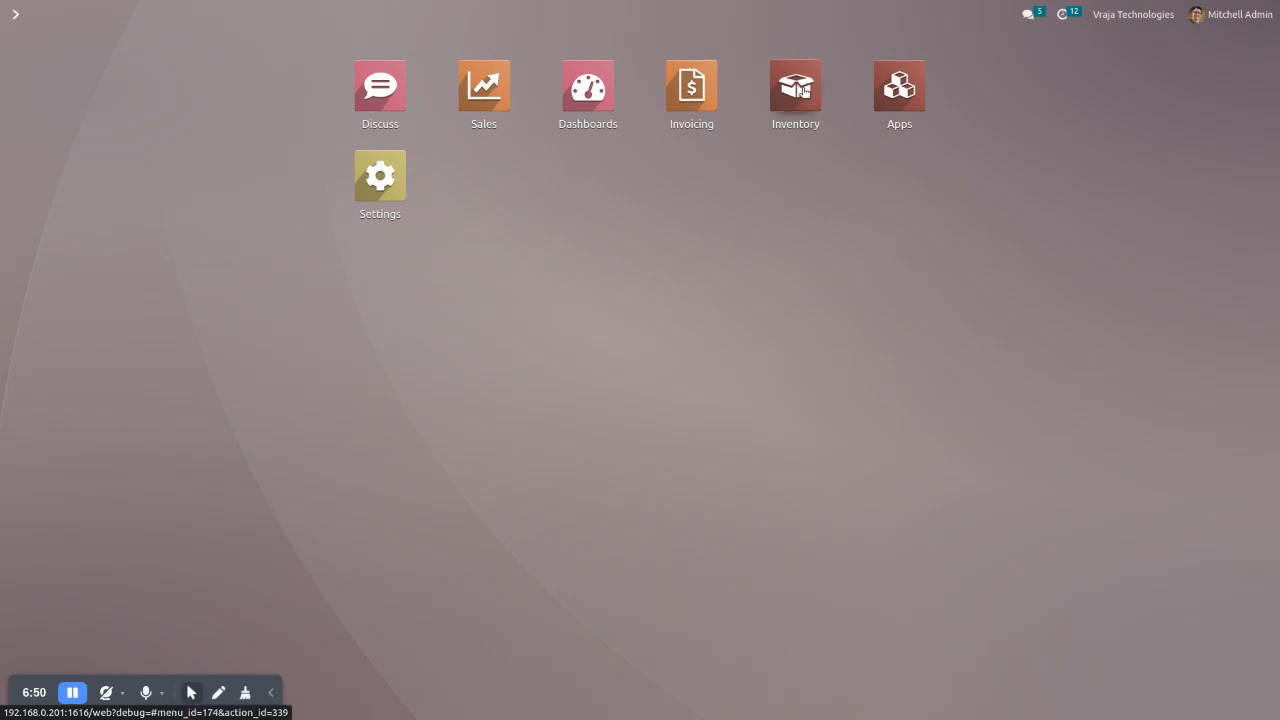
pyautogui.click(370, 14)
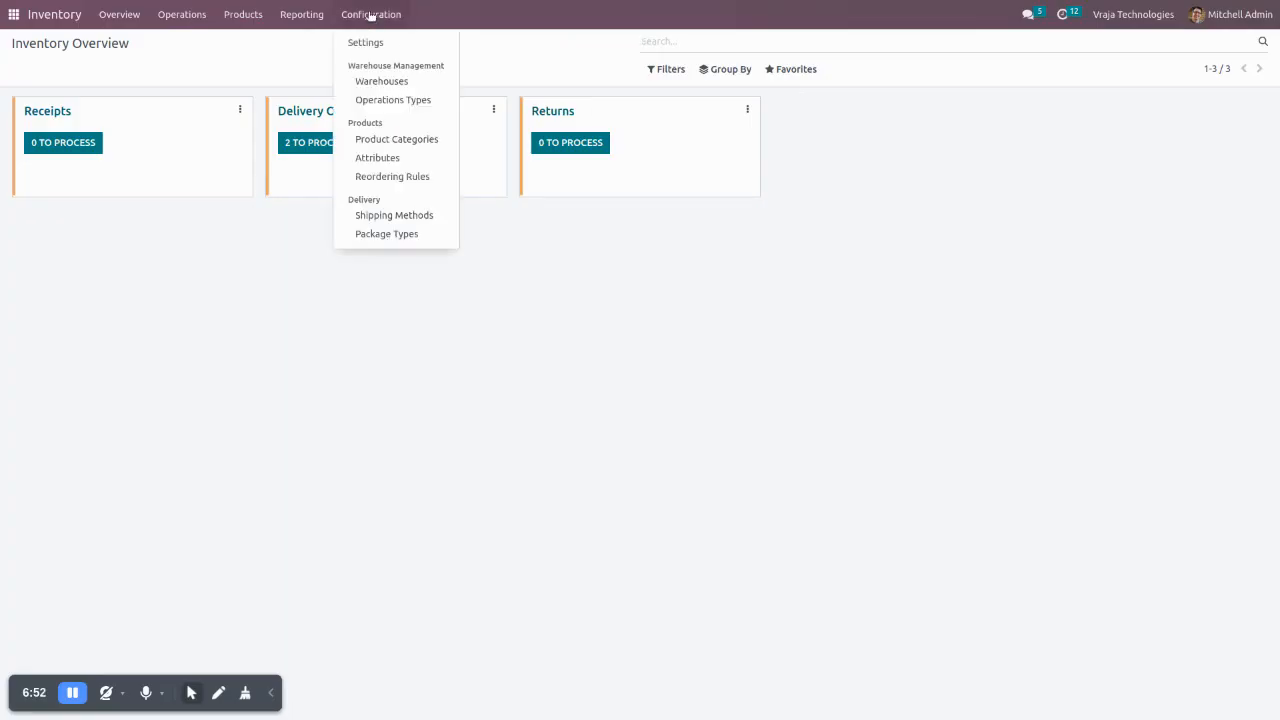
pyautogui.click(386, 234)
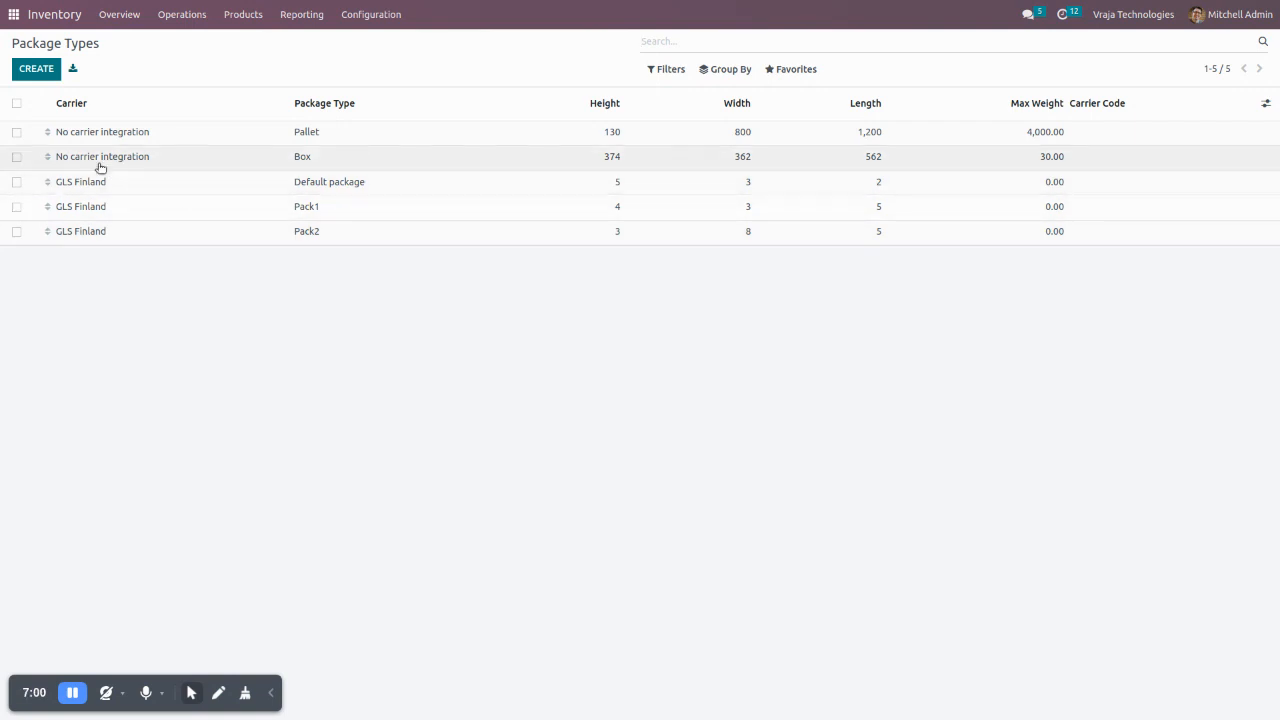
# - Examine the carrier choices of the Default package type, keeping GLS Finland, and return to the package types list
pyautogui.click(141, 183)
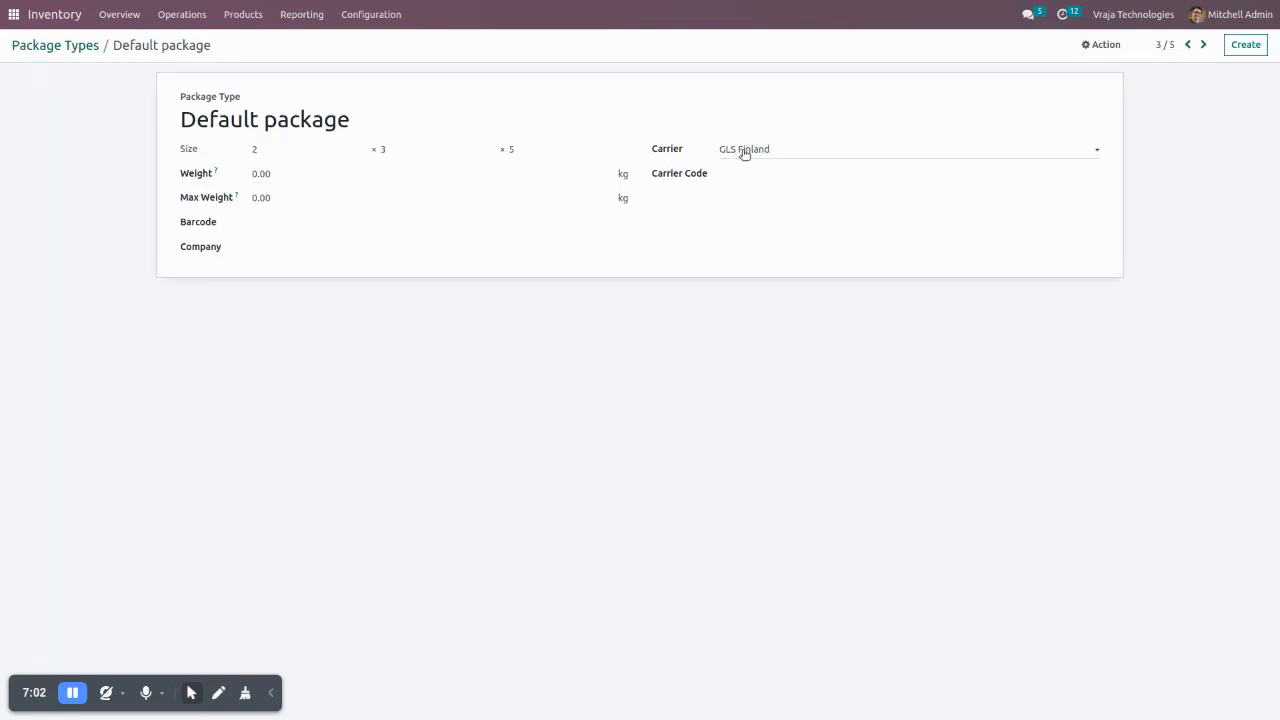
pyautogui.click(789, 150)
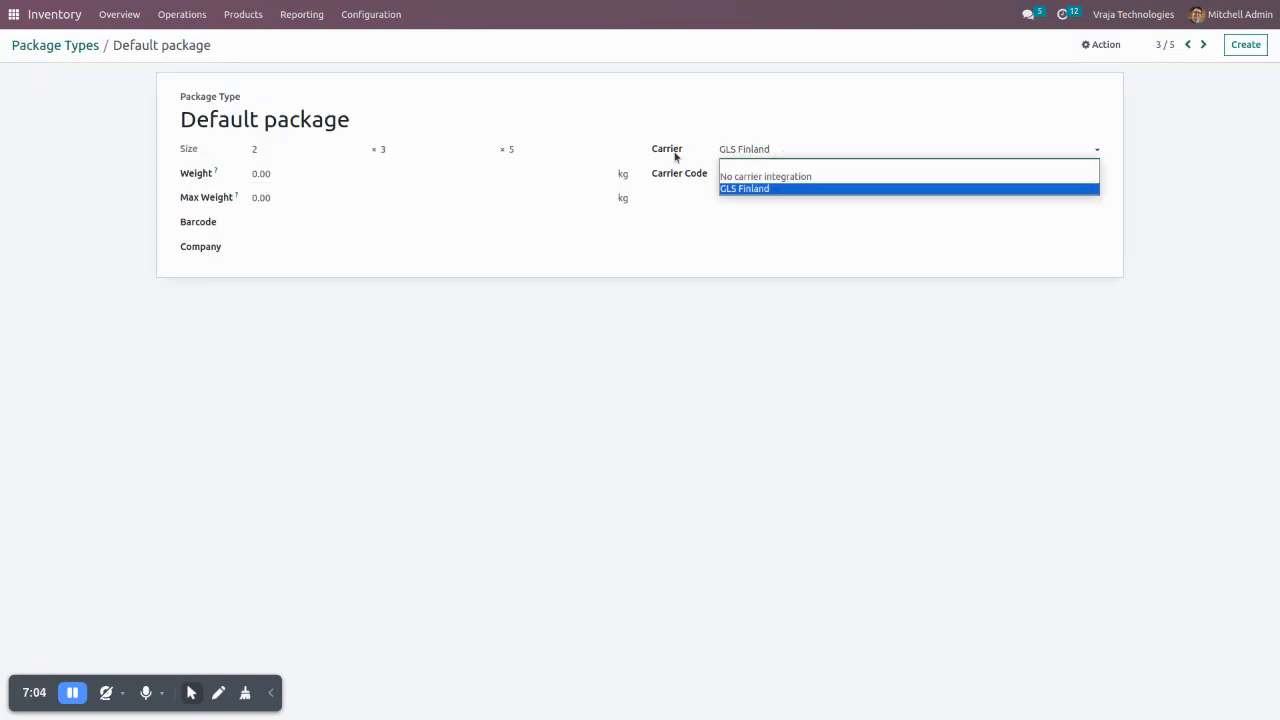
pyautogui.click(627, 438)
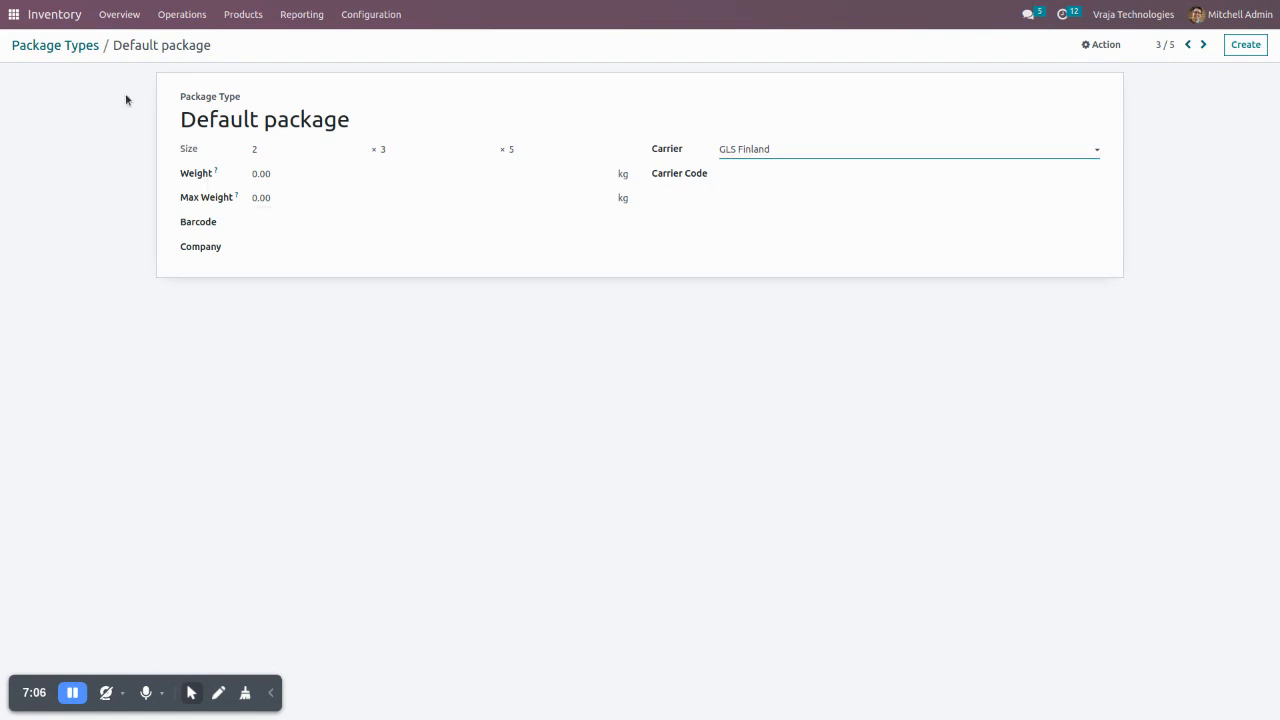
pyautogui.click(50, 46)
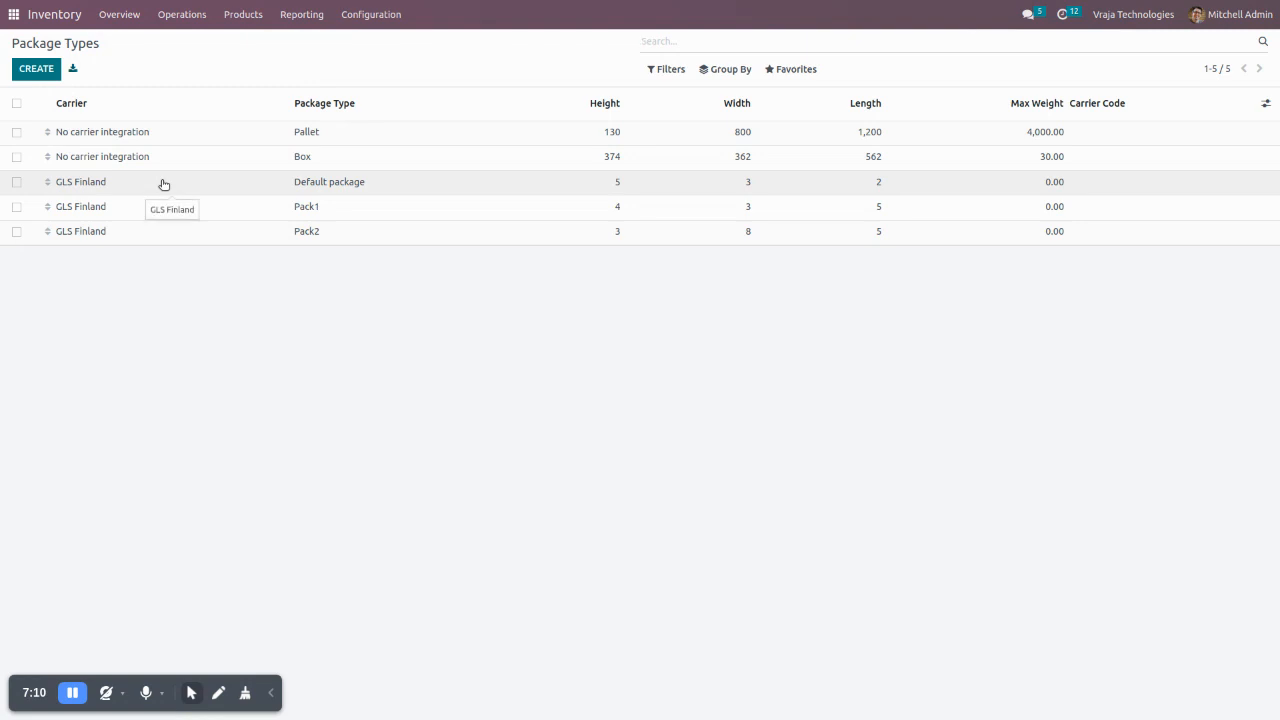
# - Return to the delivery order, compare its offered delivery package types with the package types list, and discard the package details
pyautogui.hotkey('ctrl', 'Tab')
pyautogui.click(70, 425)
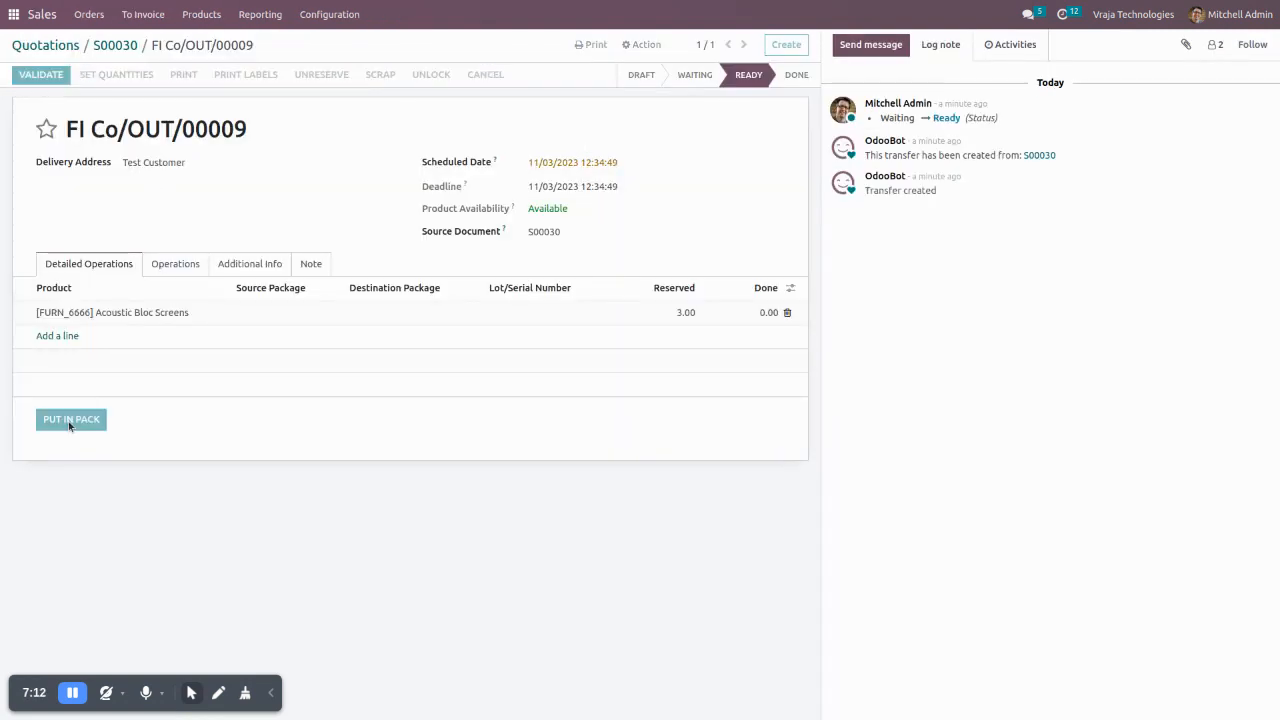
pyautogui.click(443, 83)
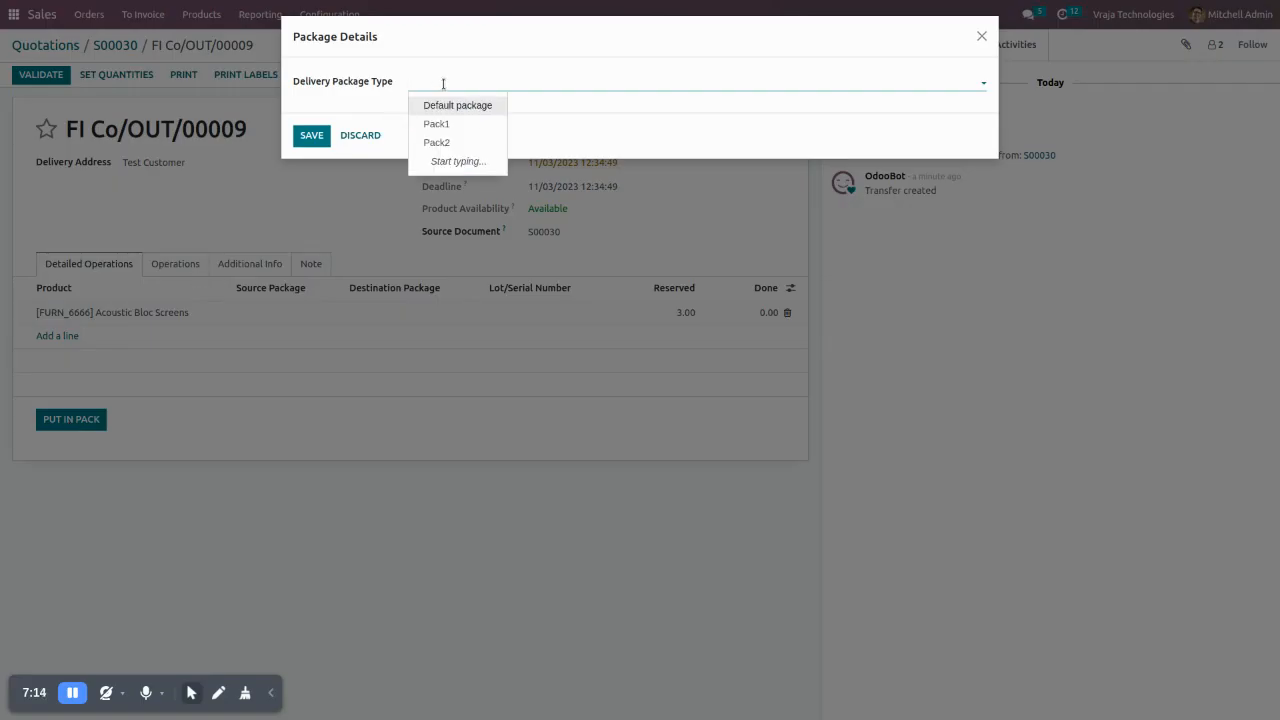
pyautogui.click(389, 101)
pyautogui.hotkey('ctrl', 'Tab')
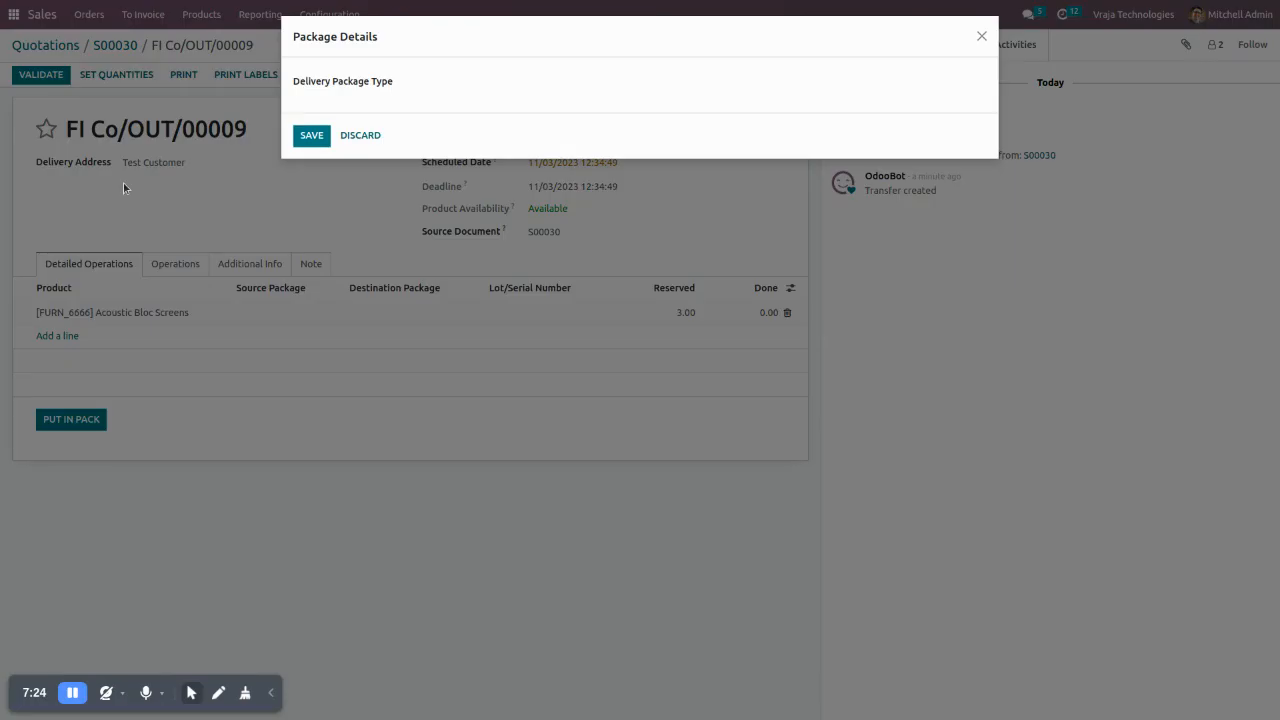
pyautogui.click(355, 134)
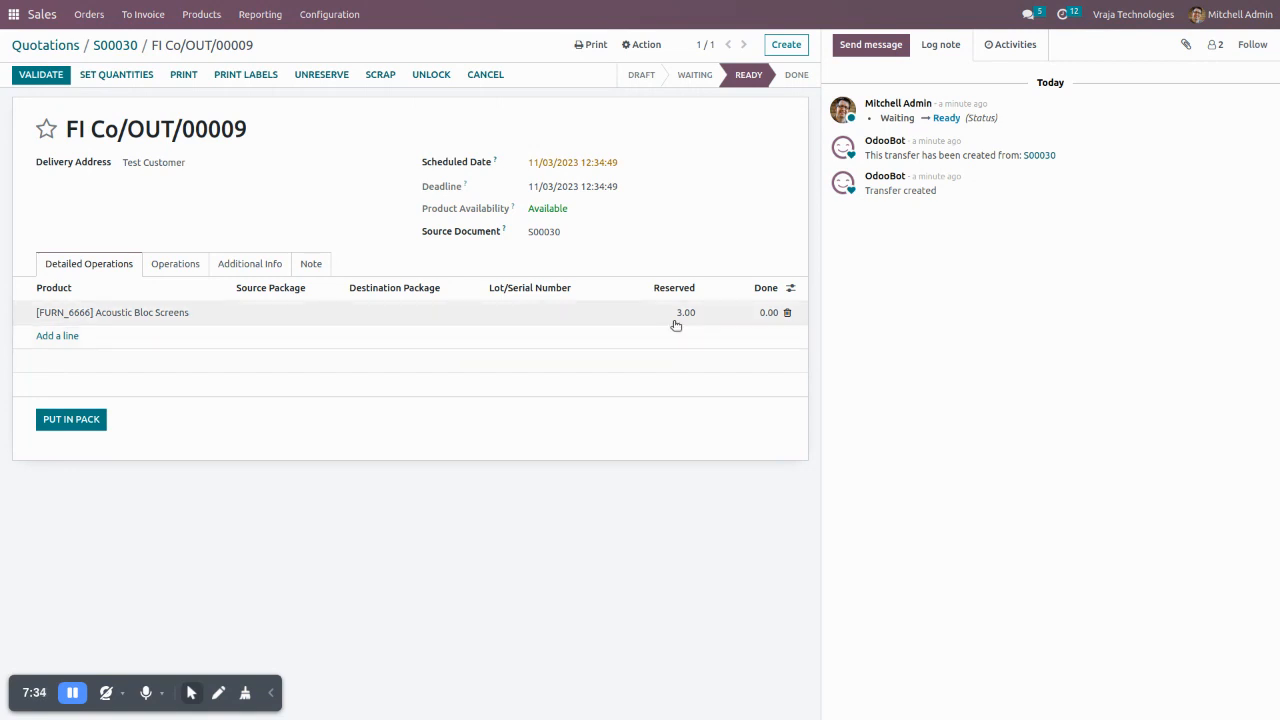
# - Set the done quantity of Acoustic Bloc Screens to 1 and put it in a pack of type Pack1
pyautogui.click(753, 313)
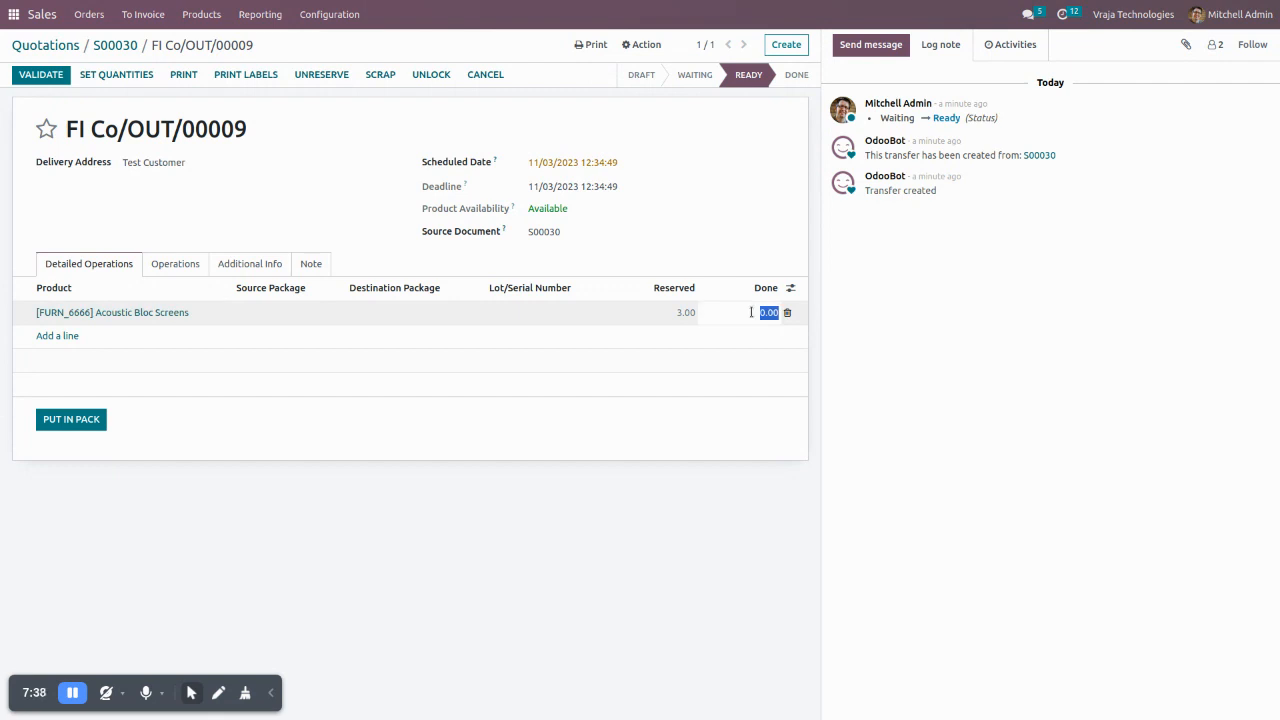
pyautogui.write('1')
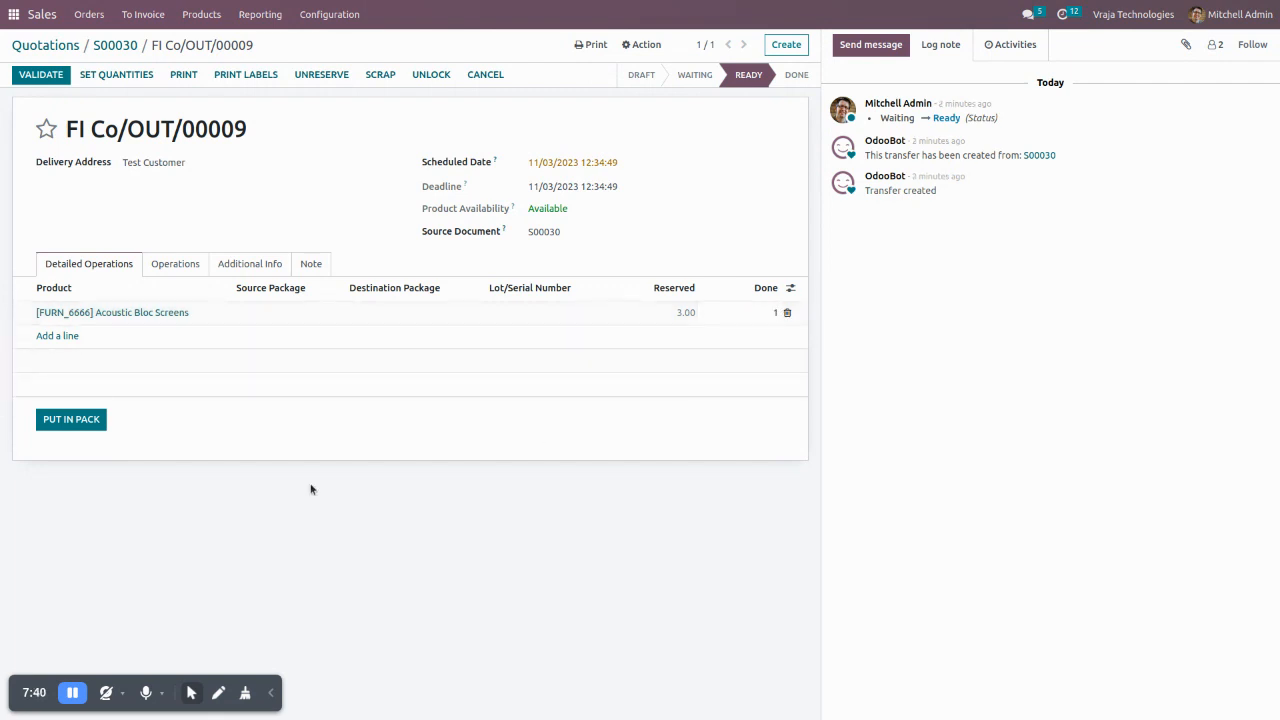
pyautogui.click(70, 420)
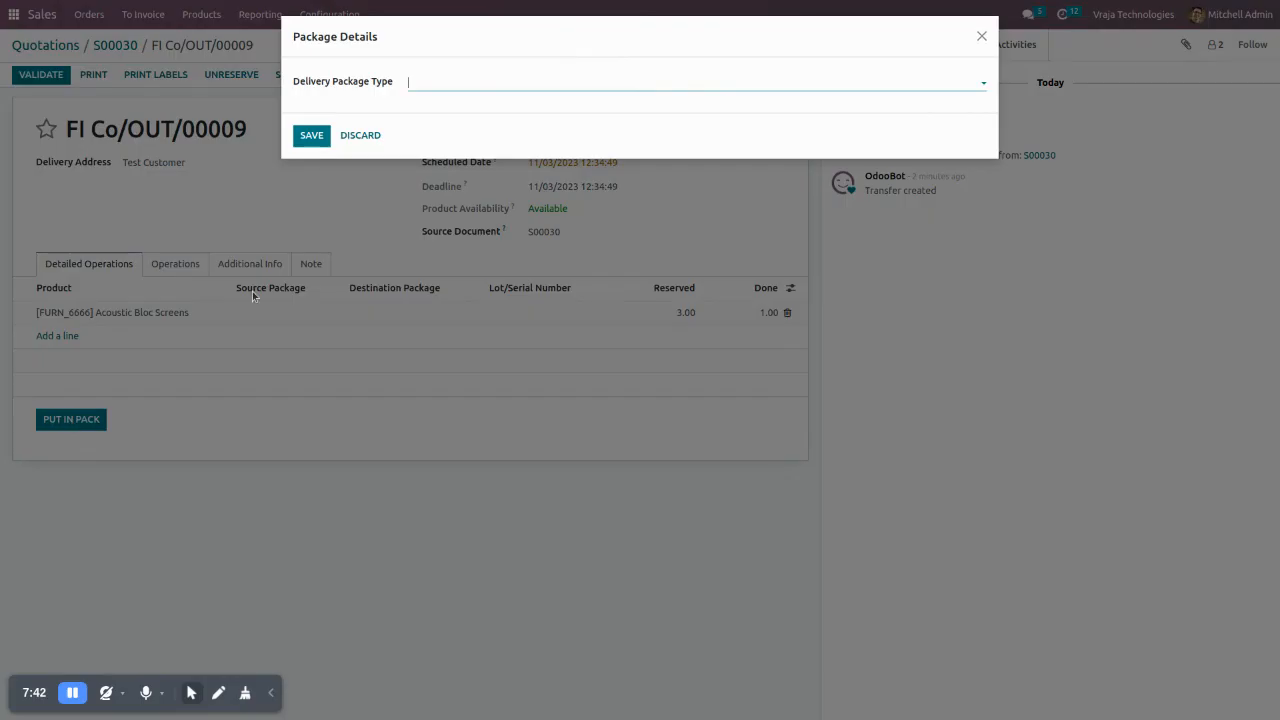
pyautogui.click(445, 83)
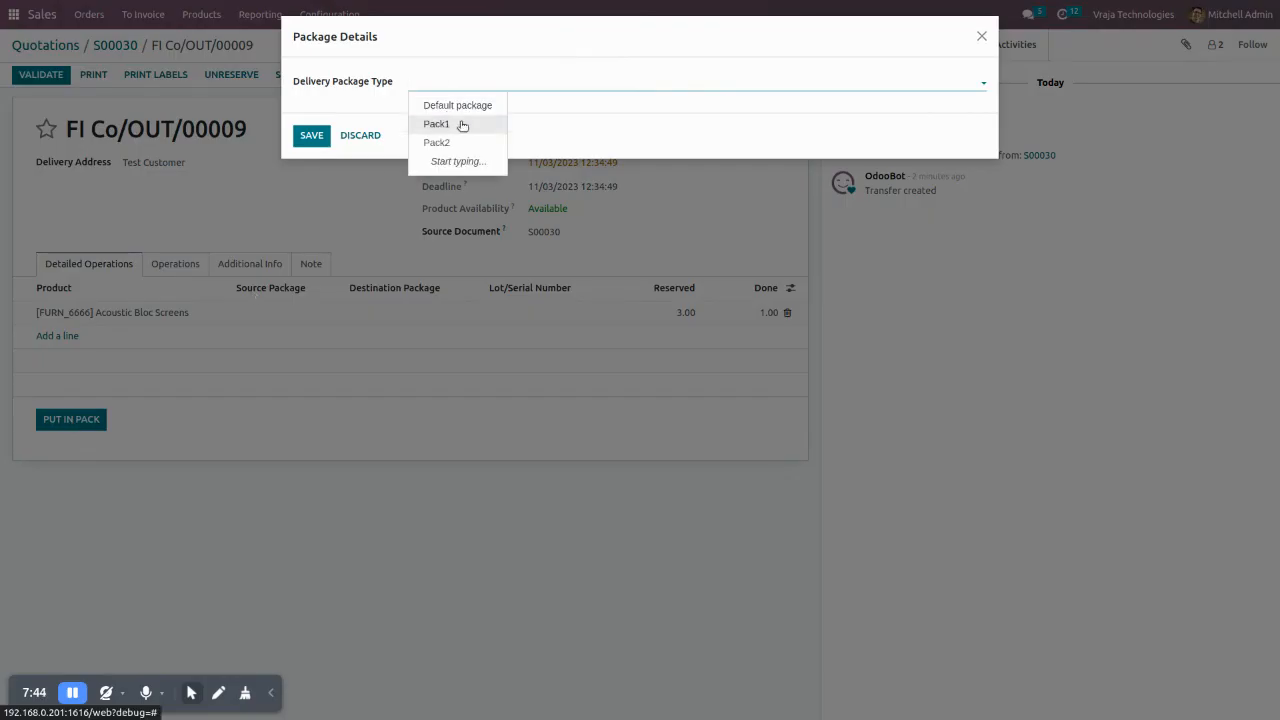
pyautogui.click(462, 125)
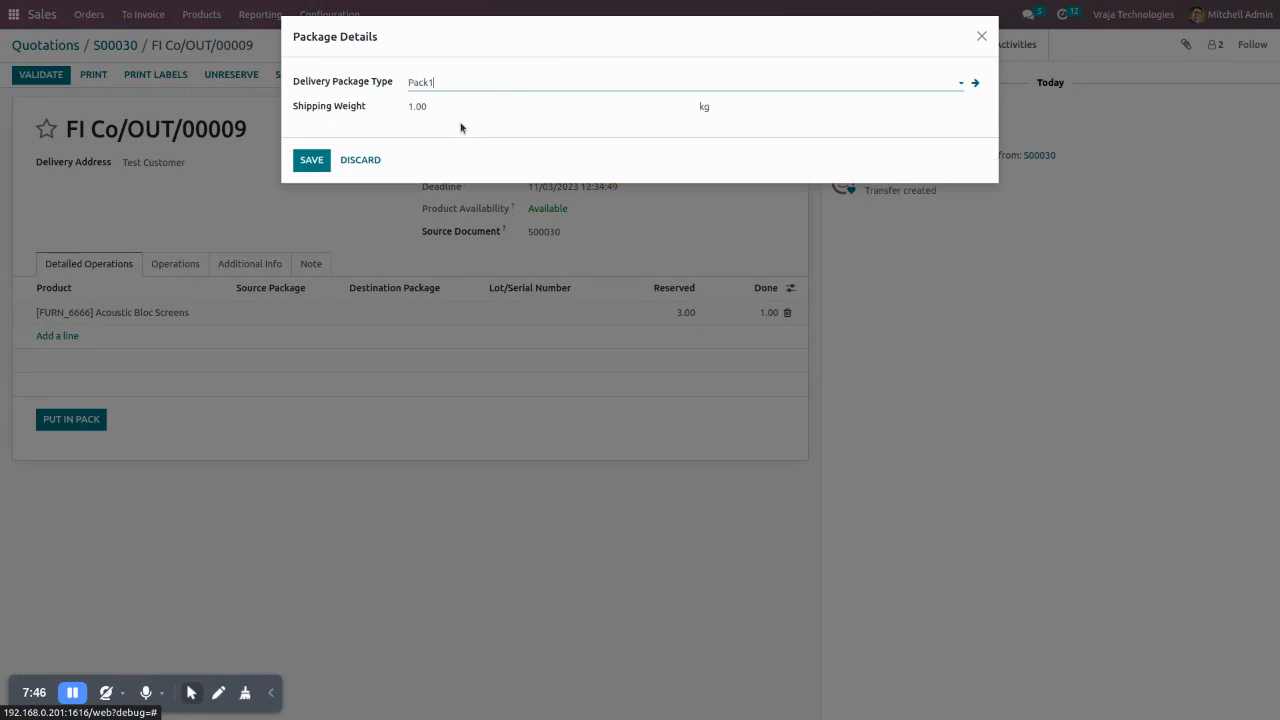
pyautogui.click(311, 160)
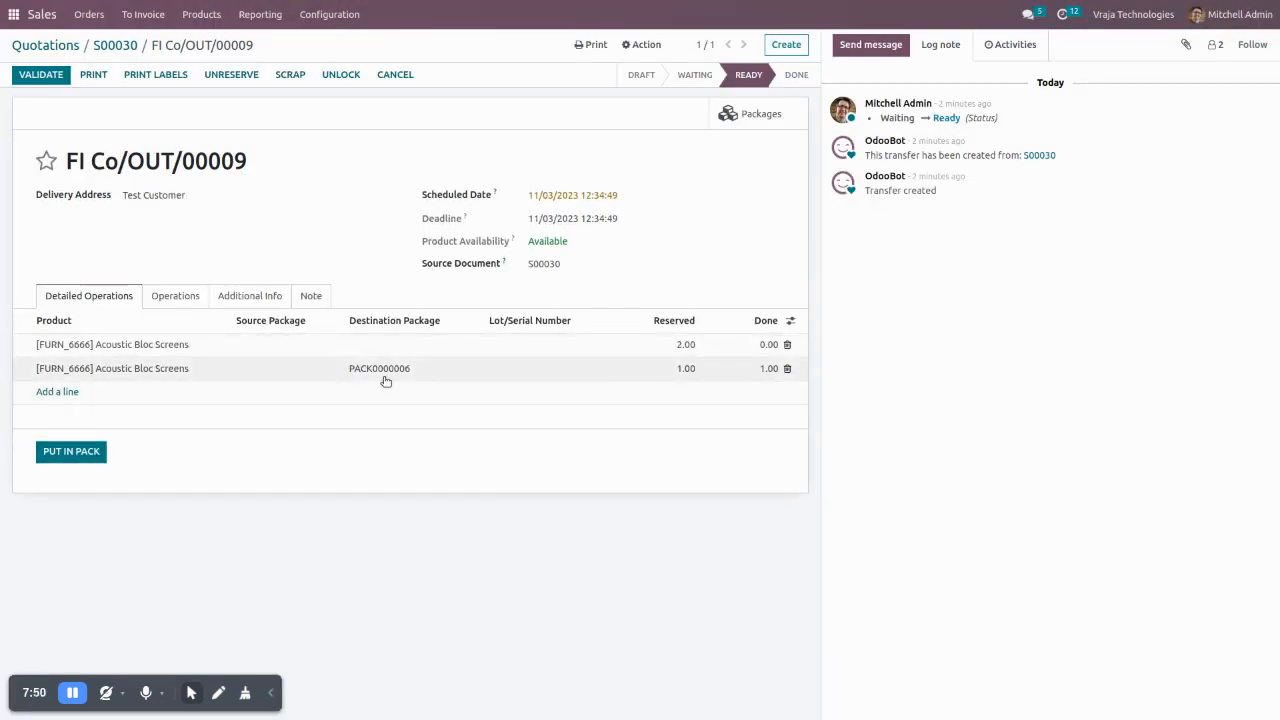
# - Set the done quantity of the remaining unpacked Acoustic Bloc Screens line to 2
pyautogui.click(752, 344)
pyautogui.write('2')
pyautogui.click(731, 458)
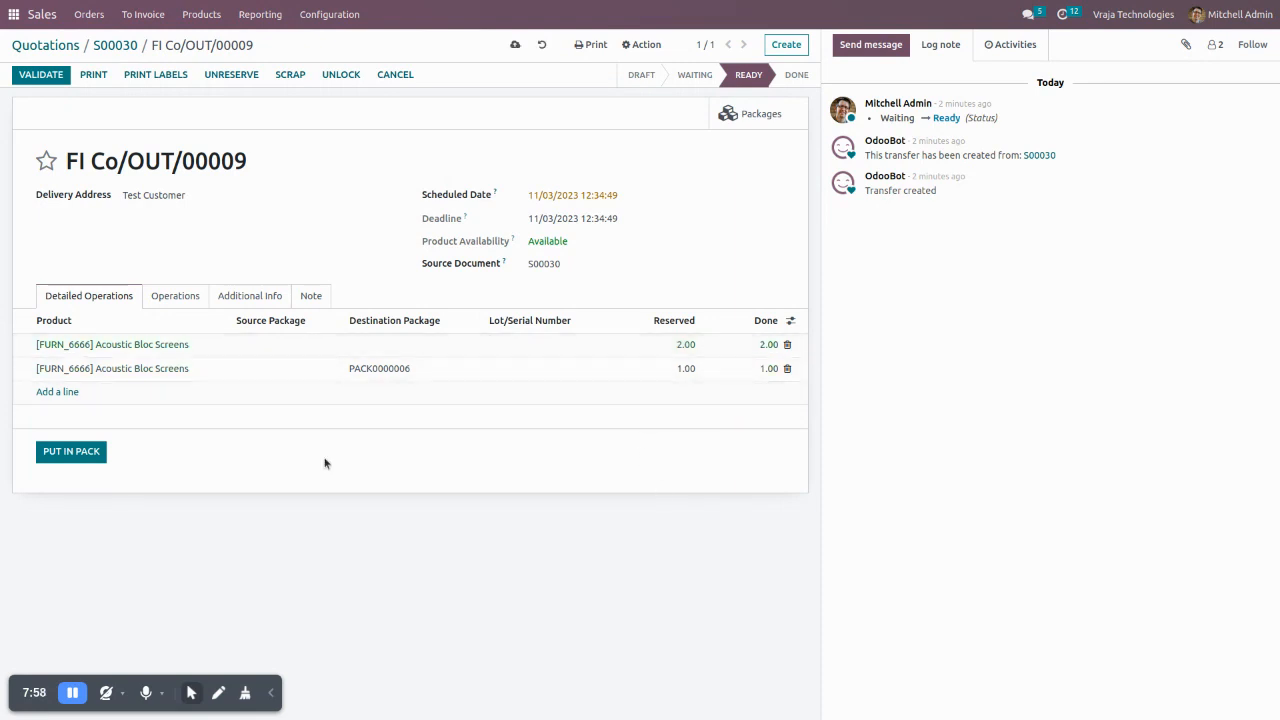
# - Put the remaining Acoustic Bloc Screens line in a pack of delivery package type Pack2 and save the package details
pyautogui.click(70, 455)
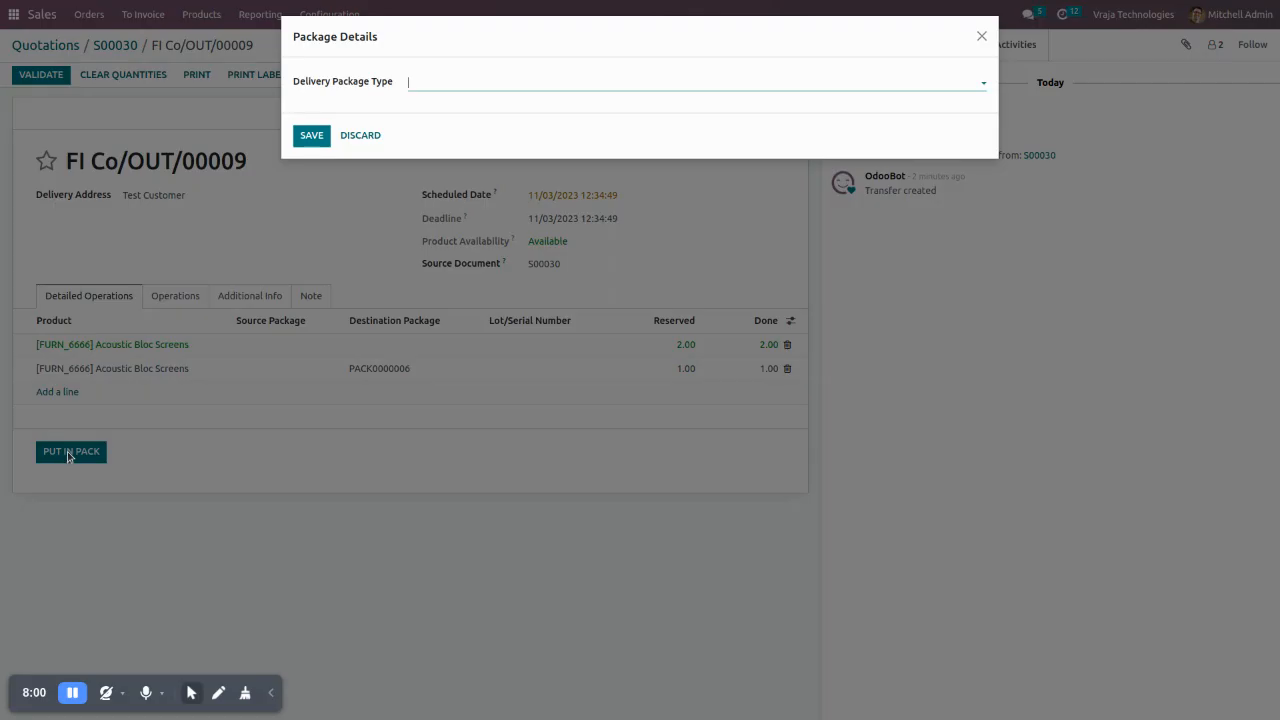
pyautogui.click(449, 82)
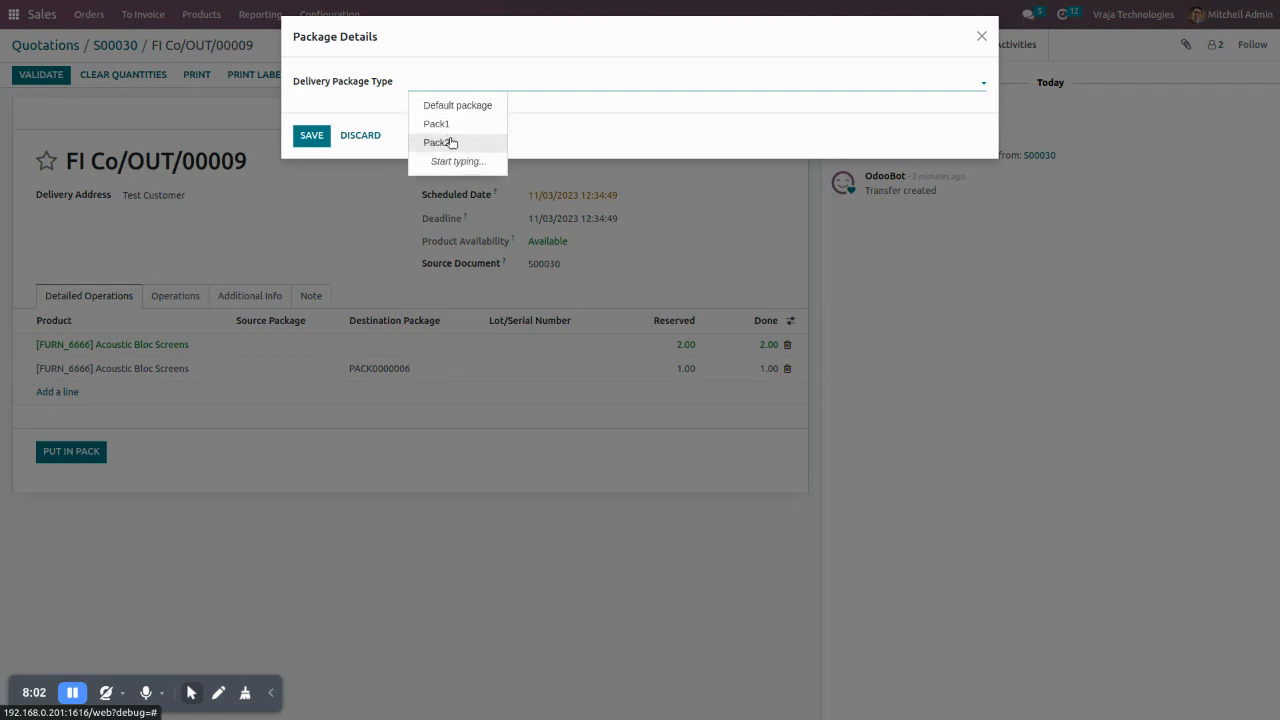
pyautogui.click(449, 142)
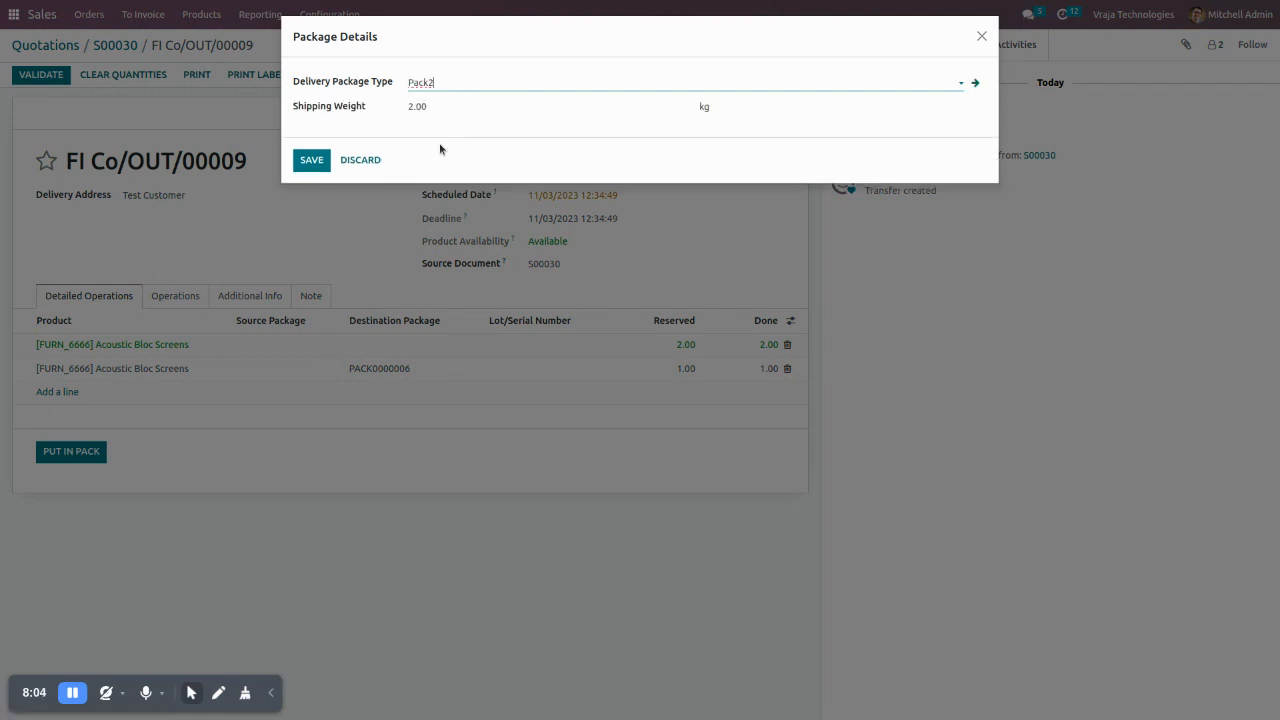
pyautogui.click(321, 161)
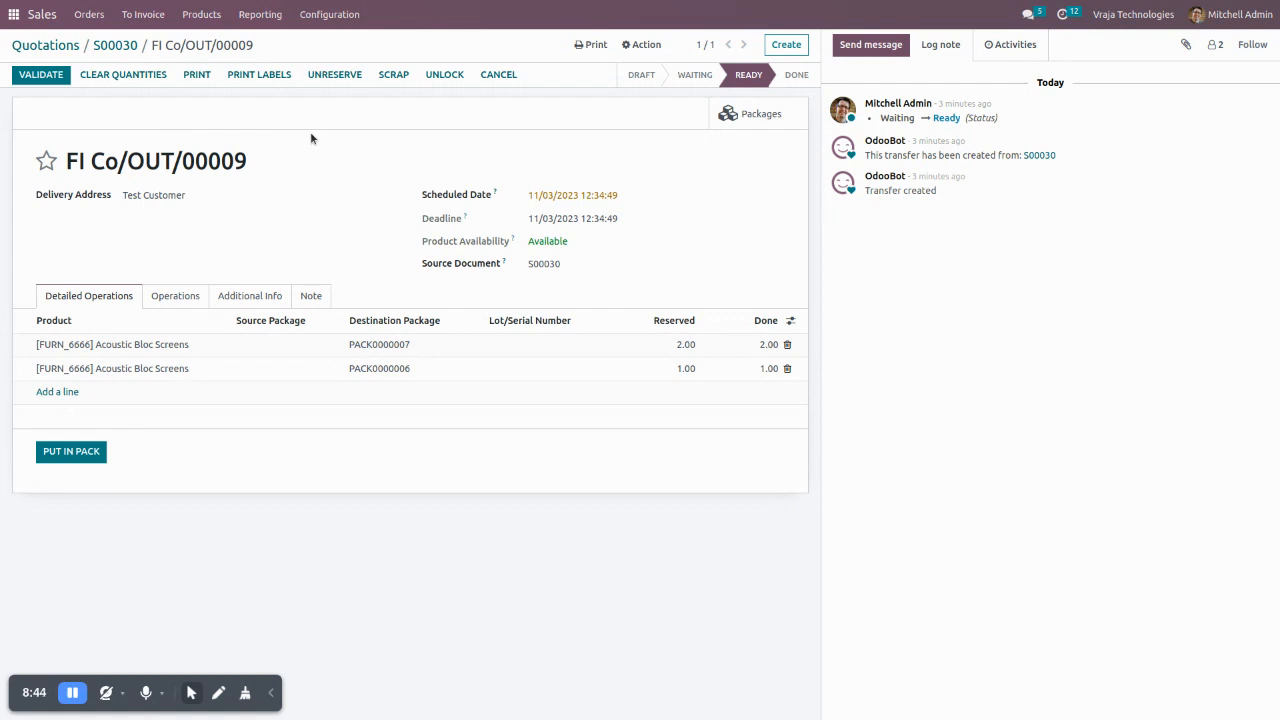
# - Review the delivery order's shipping information, validate the delivery, and check the tracking reference for the GLS shipment
pyautogui.click(249, 299)
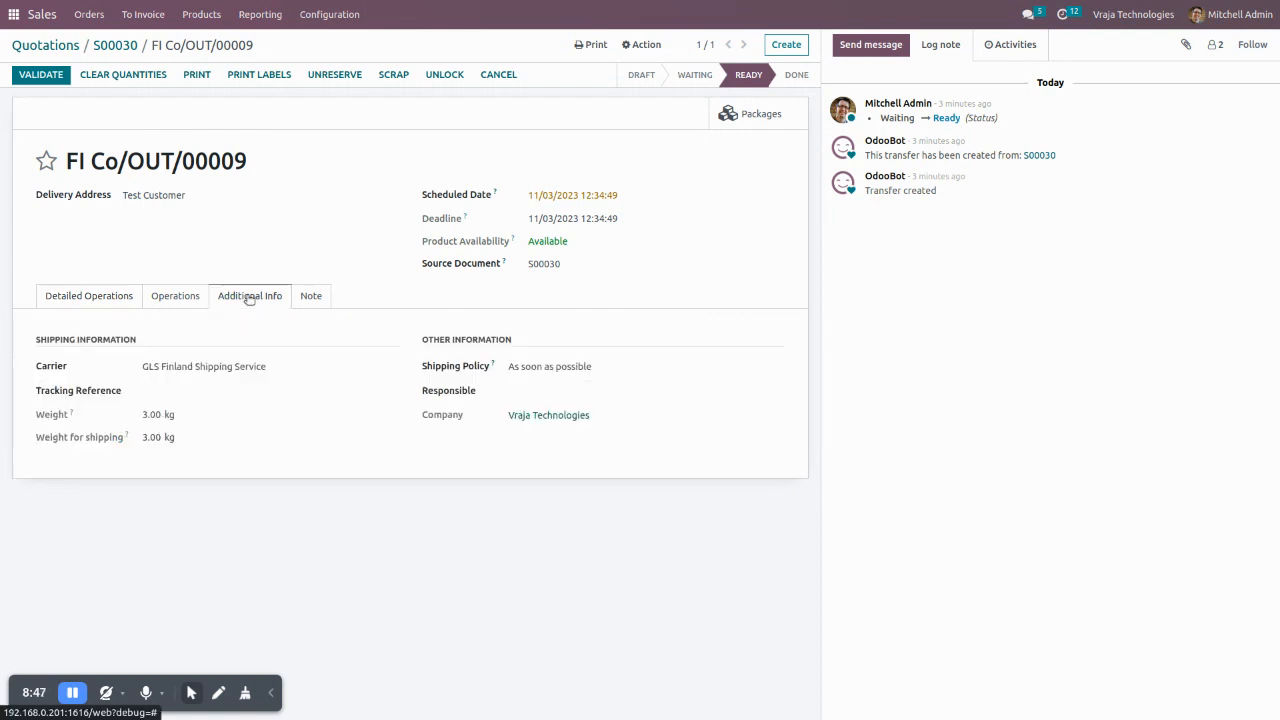
pyautogui.click(40, 77)
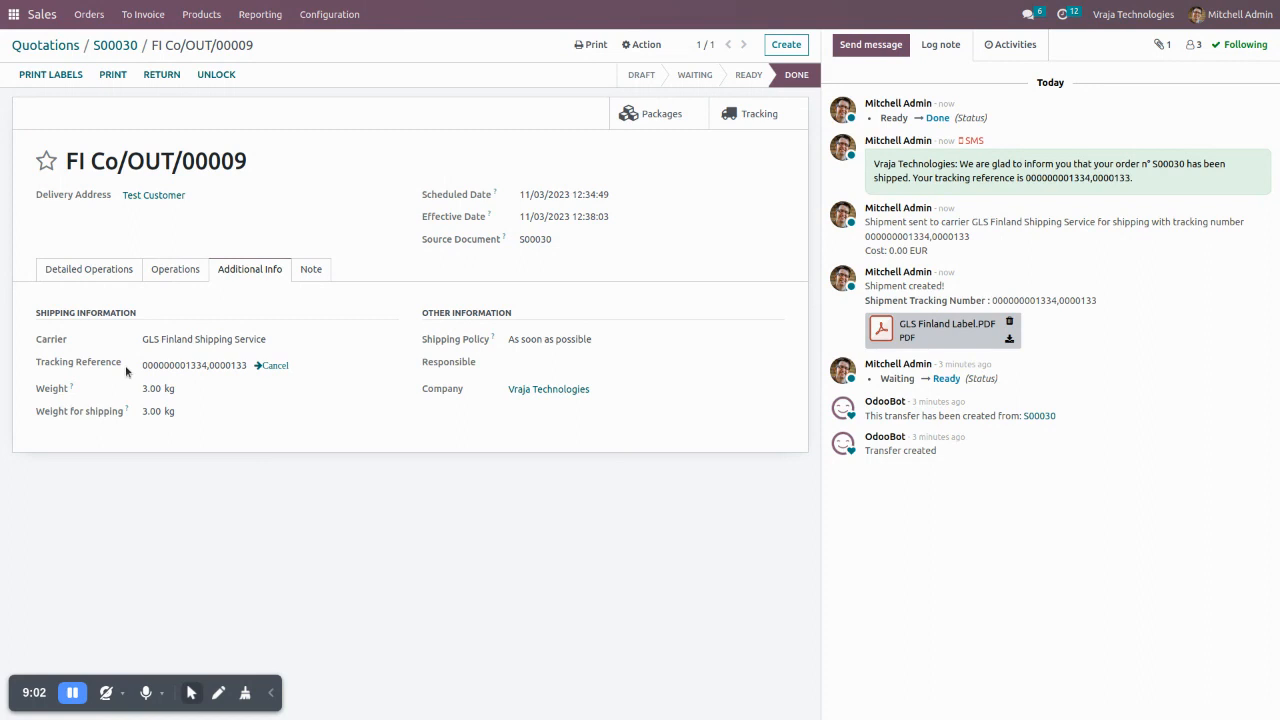
pyautogui.doubleClick(157, 366)
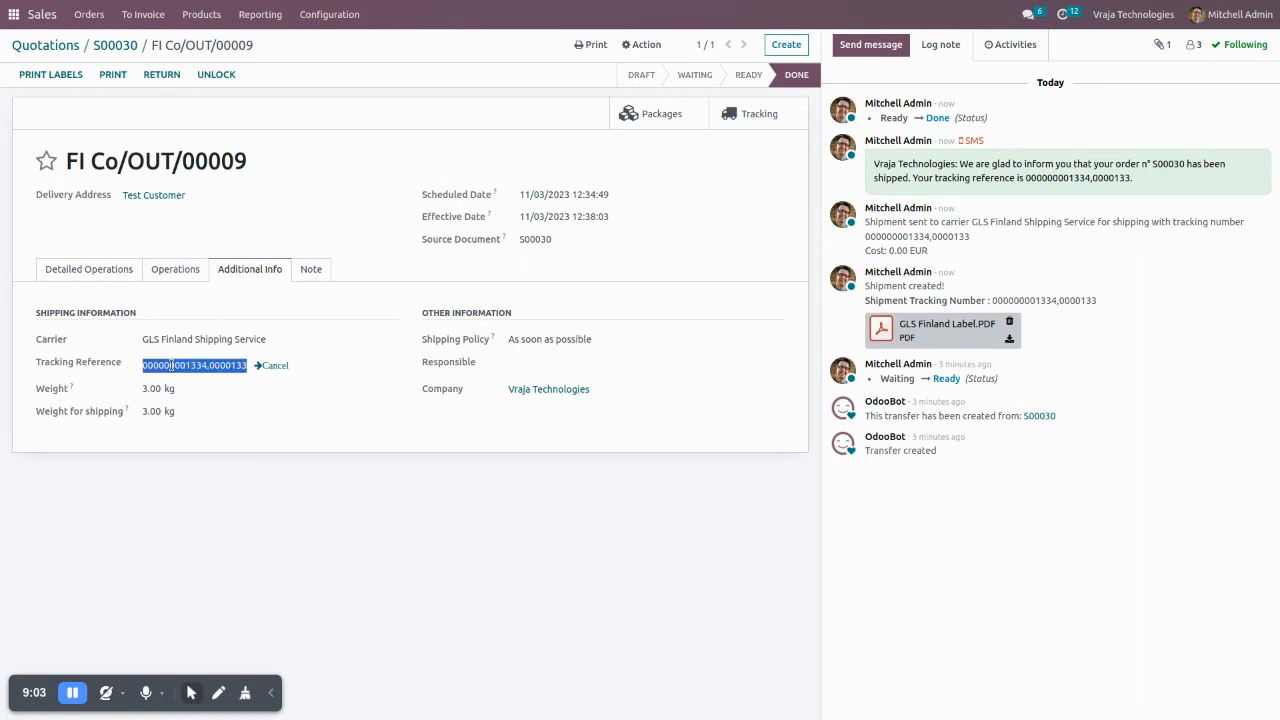
pyautogui.click(292, 543)
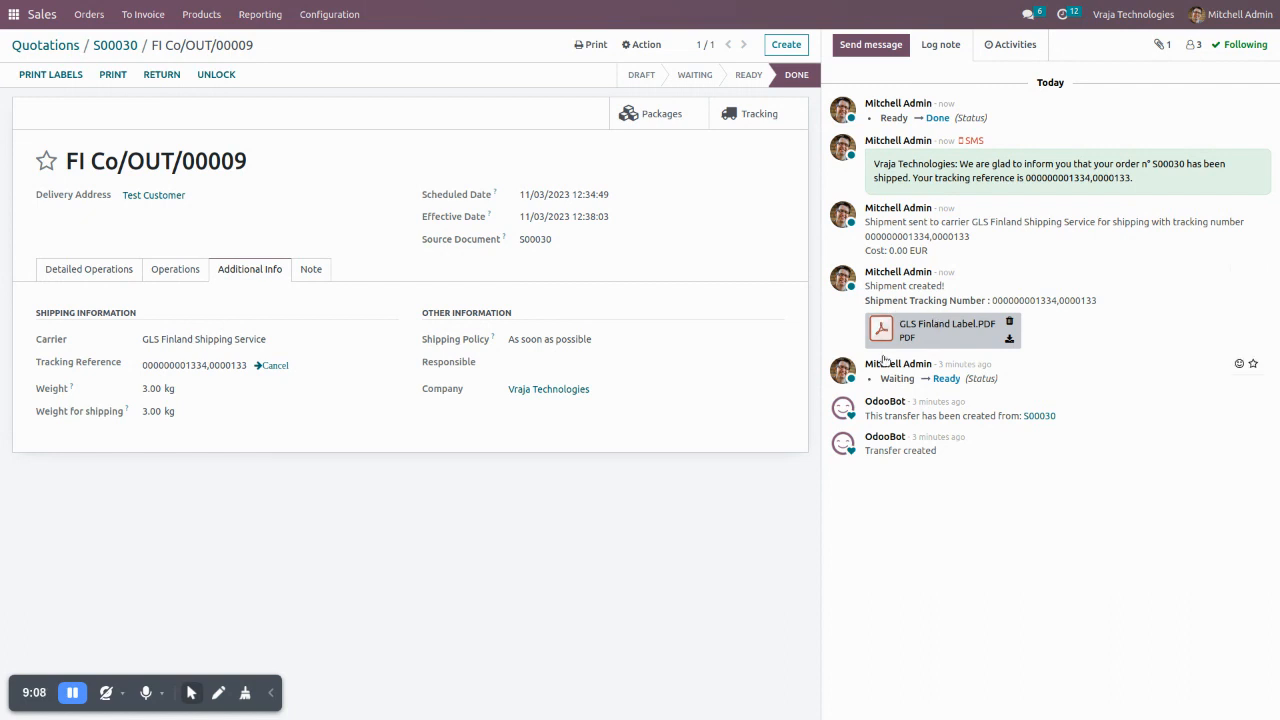
# - Examine the parcel labels on both pages of GLS Finland Label.PDF, including weights and measurements, and close the preview
pyautogui.click(886, 329)
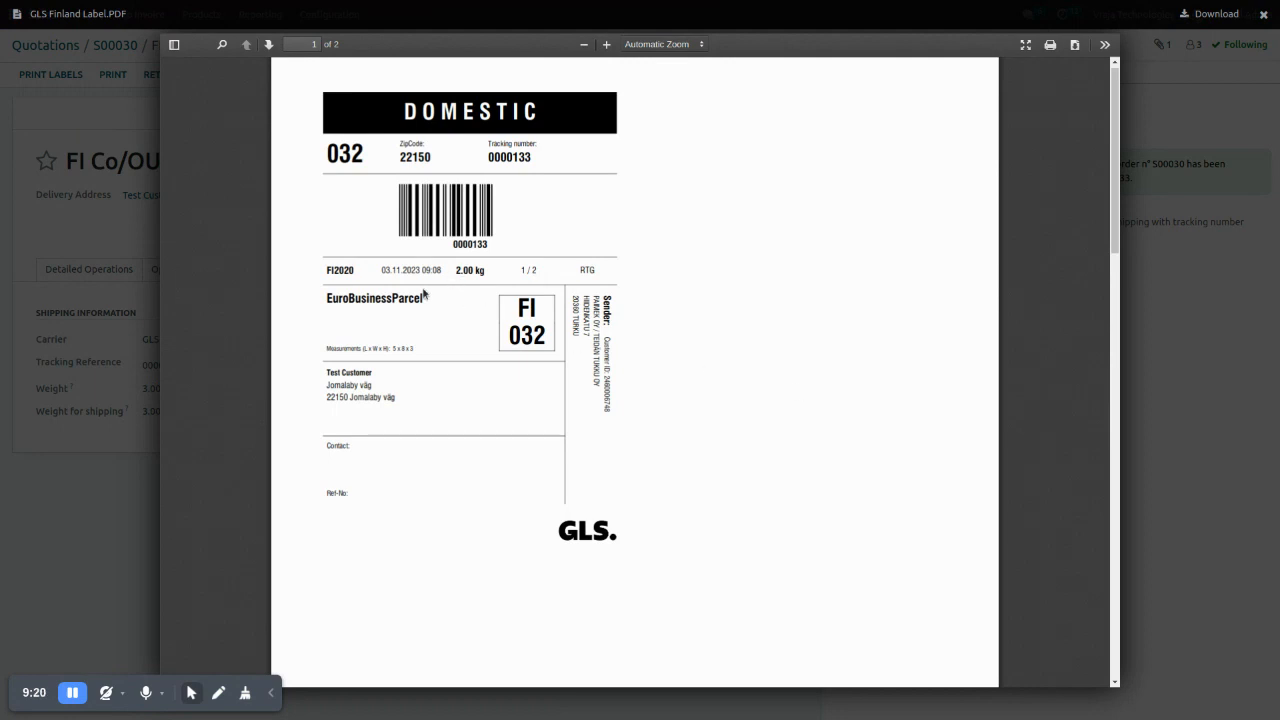
pyautogui.keyDown('ctrl'); pyautogui.scroll(3, 405, 352); pyautogui.keyUp('ctrl')
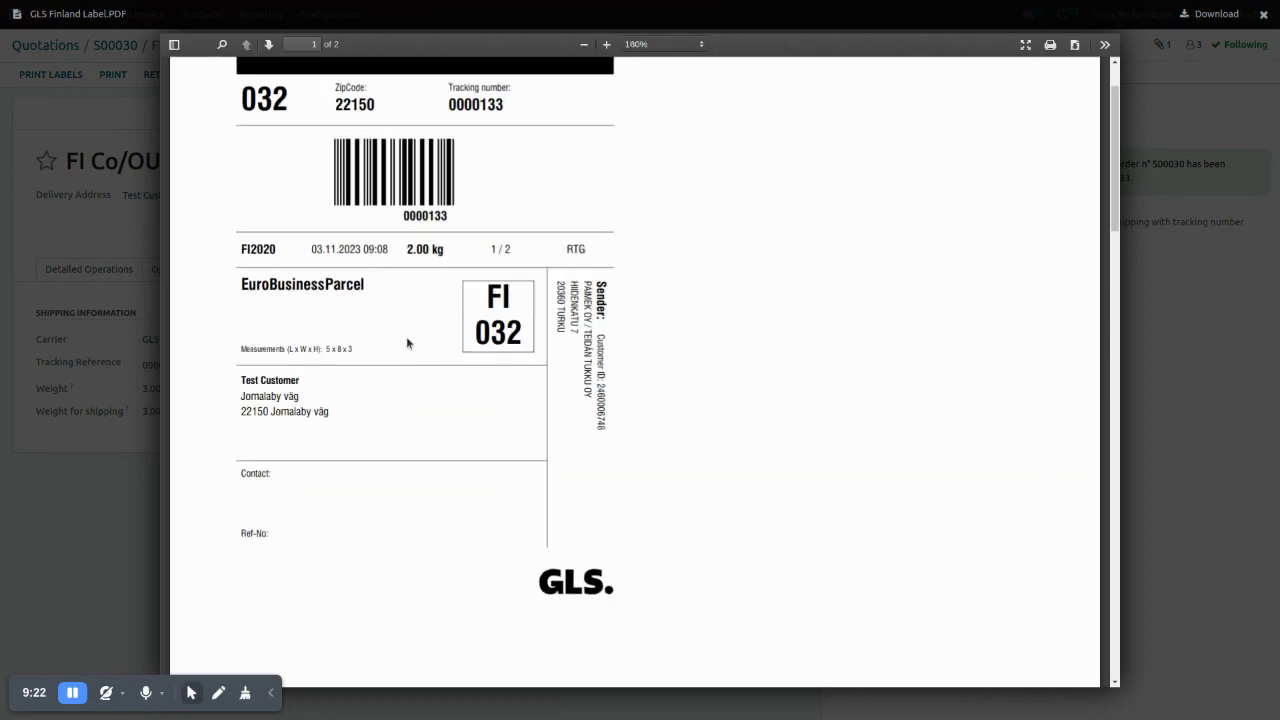
pyautogui.keyDown('ctrl'); pyautogui.scroll(1, 406, 336); pyautogui.keyUp('ctrl')
pyautogui.keyDown('ctrl'); pyautogui.scroll(1, 460, 284); pyautogui.keyUp('ctrl')
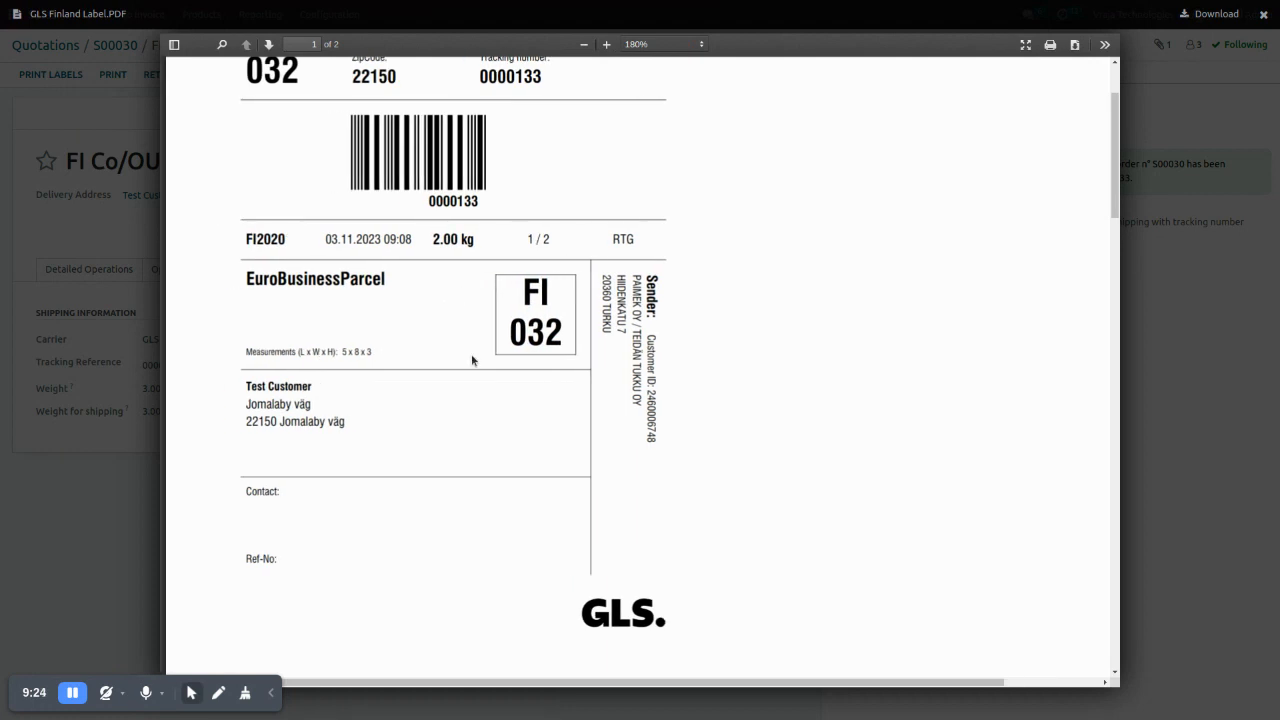
pyautogui.scroll(2, 471, 357)
pyautogui.scroll(-6, 590, 479)
pyautogui.scroll(-10, 591, 479)
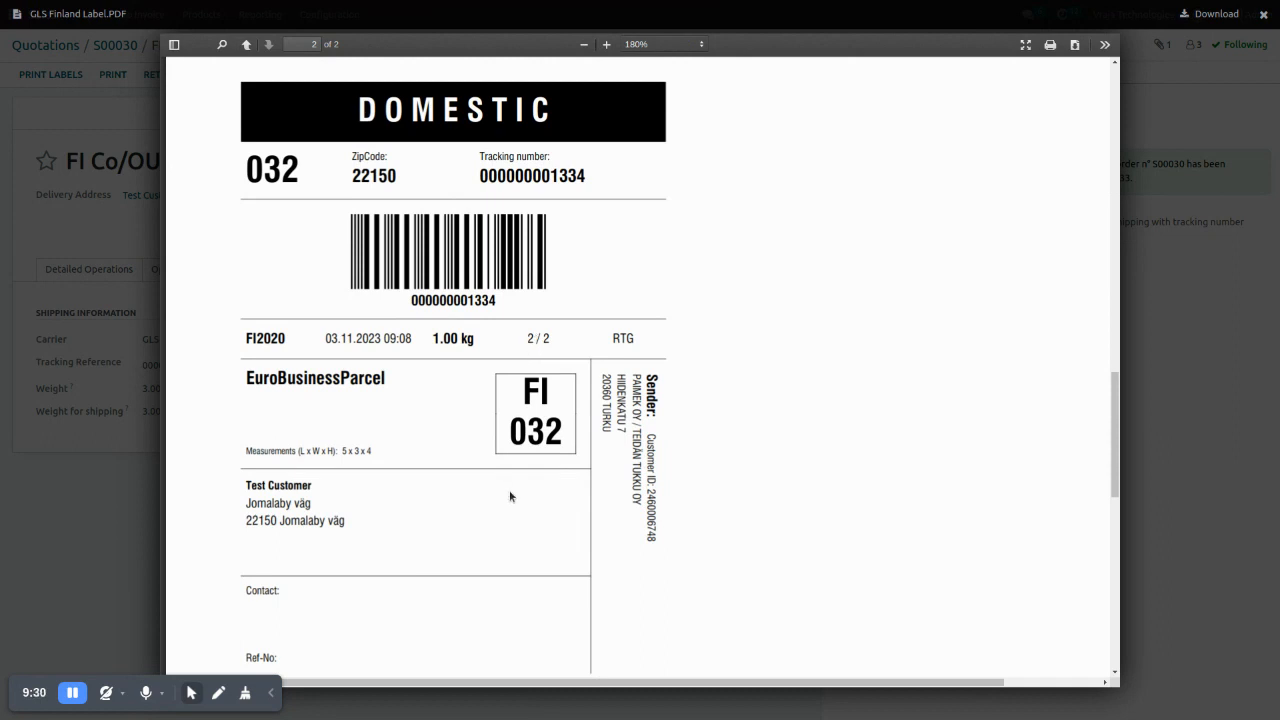
pyautogui.press('Escape')
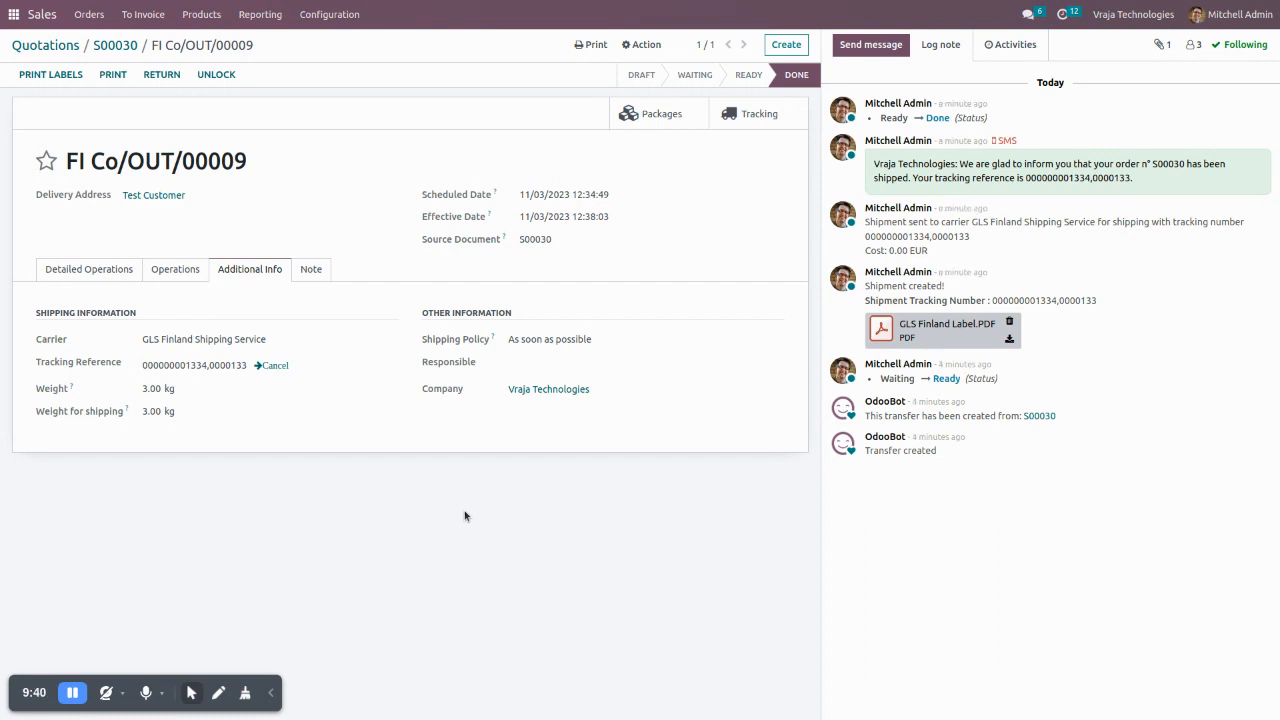
# - Open the shipment's tracking page on the GLS Finland website from the delivery order and look it over
pyautogui.click(749, 119)
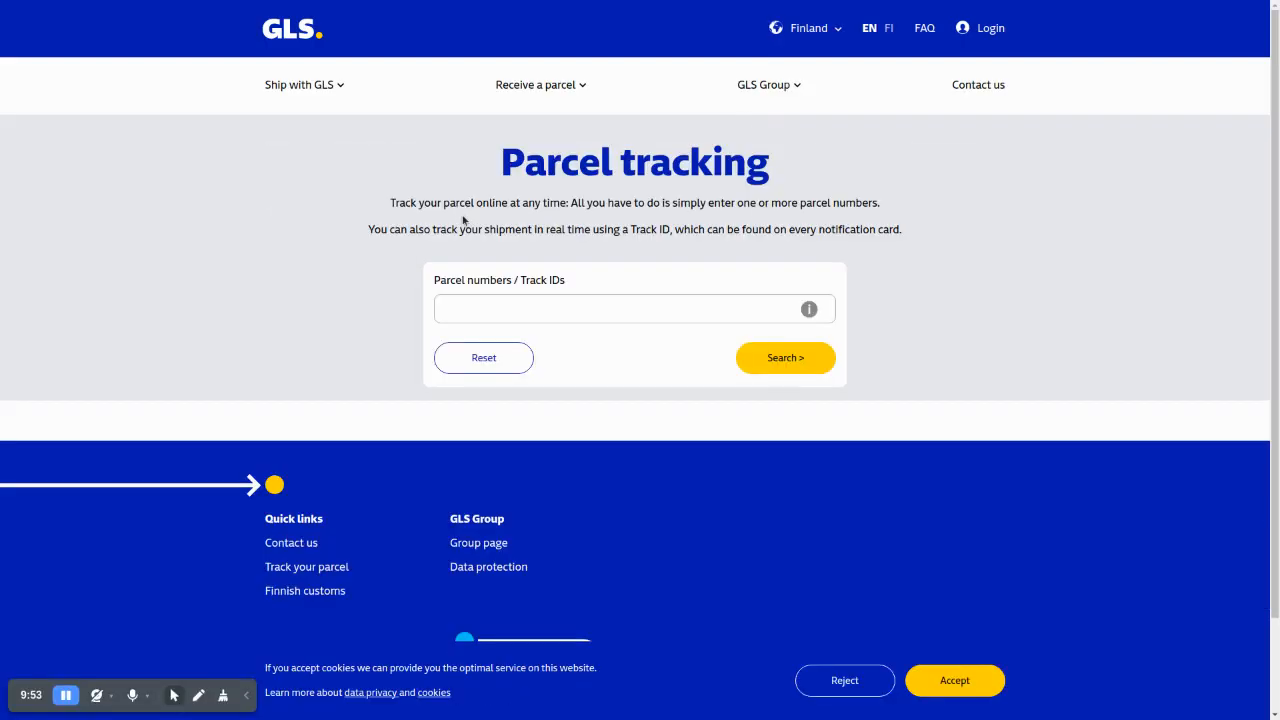
pyautogui.click(537, 307)
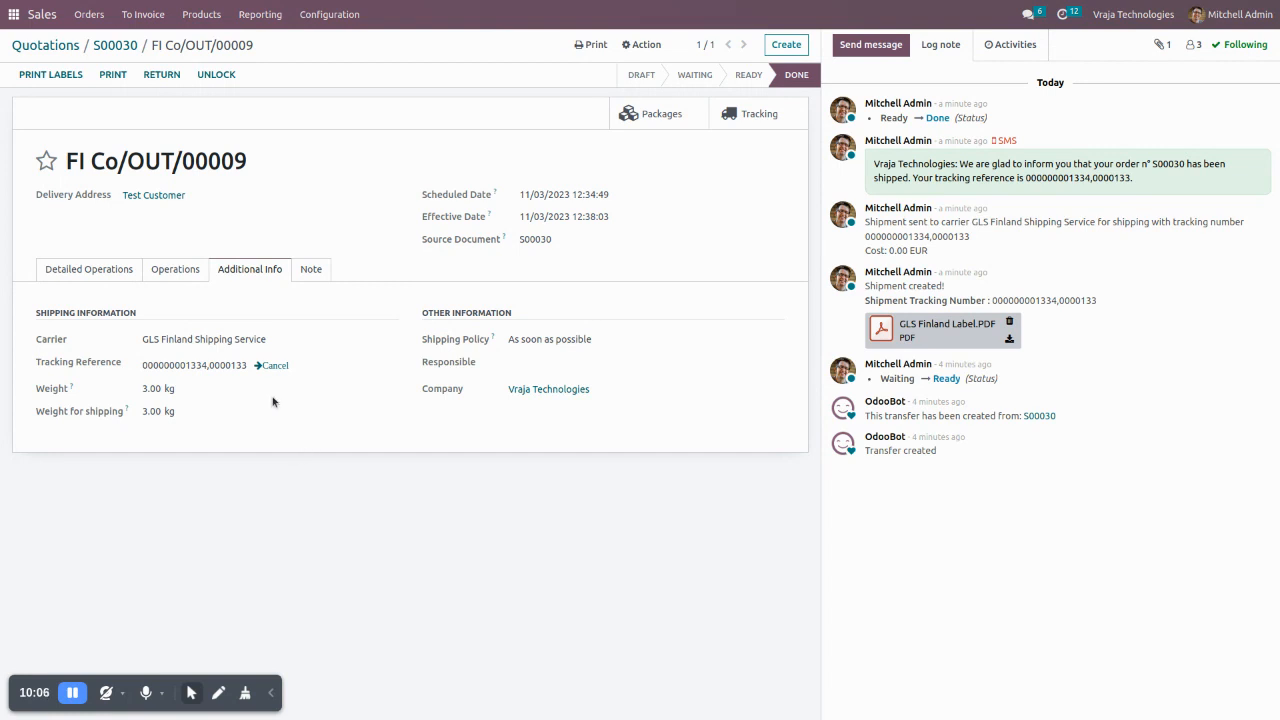
# - Try to cancel the GLS Finland shipment from the delivery order's tracking reference, confirming the cancellation request
pyautogui.click(274, 366)
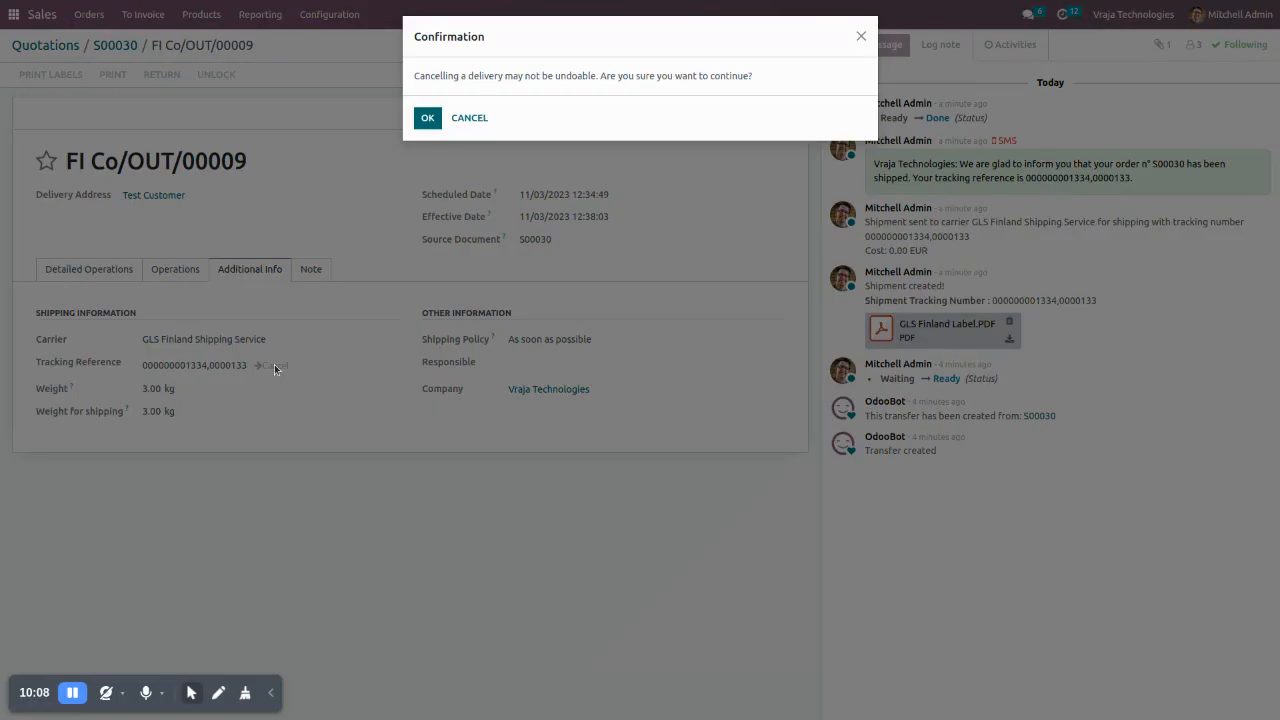
pyautogui.click(427, 118)
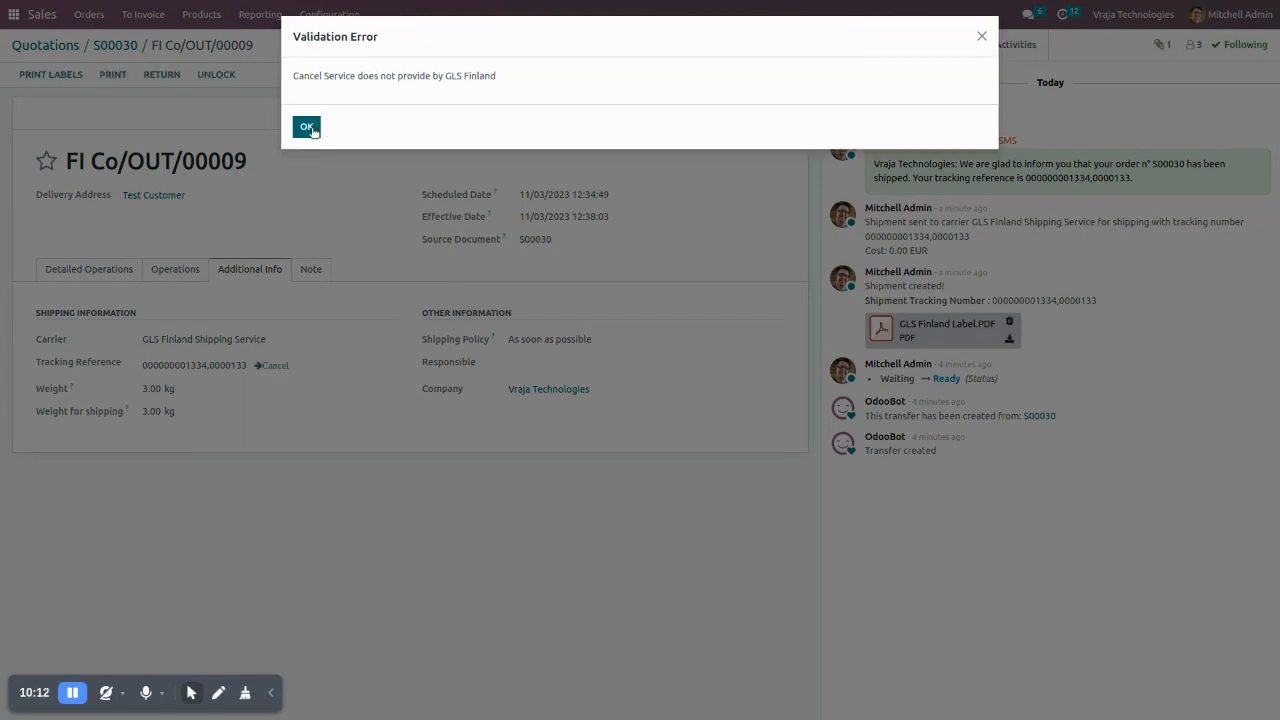
pyautogui.click(309, 128)
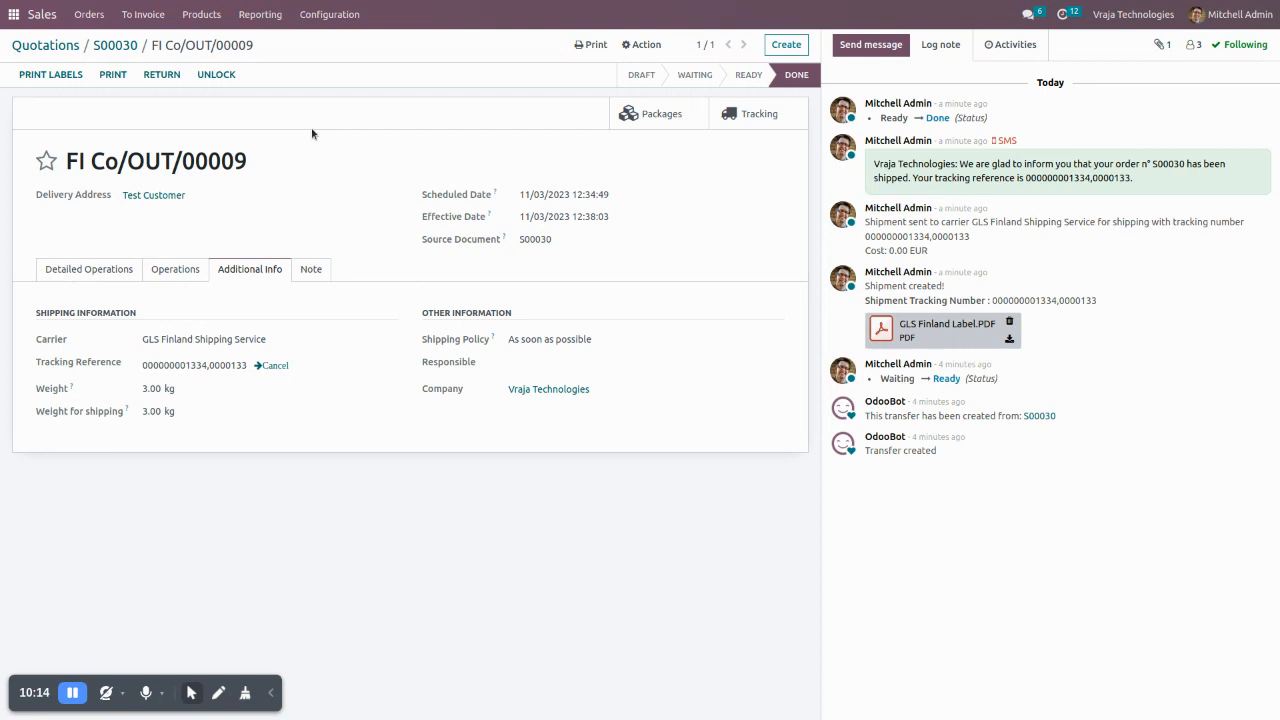